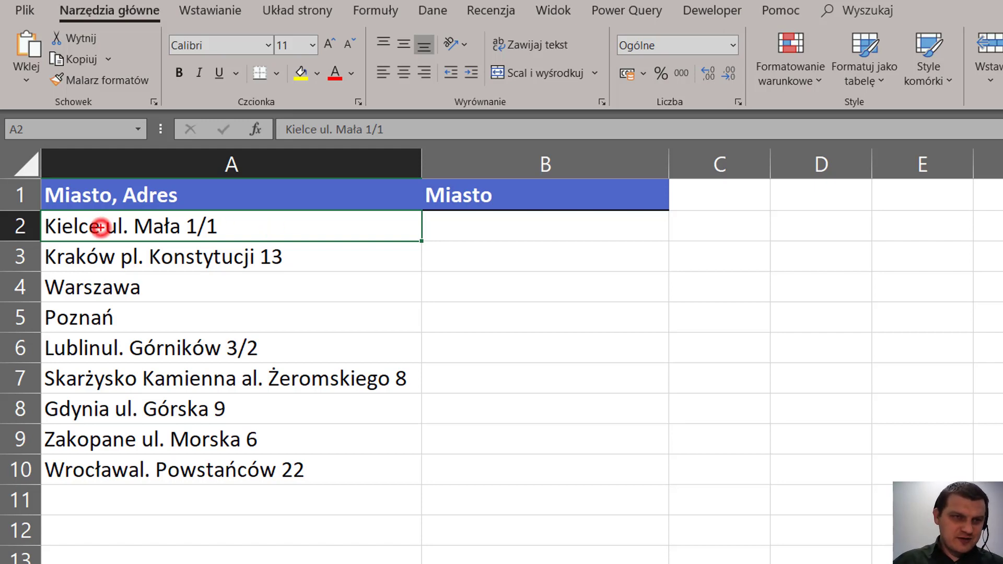
Mark the street part of the Kielce, Kraków, Lublin, Skarżysko, Gdynia, Wrocław and Zakopane addresses
left_click_drag(105, 228, 284, 226)
left_click_drag(119, 260, 326, 255)
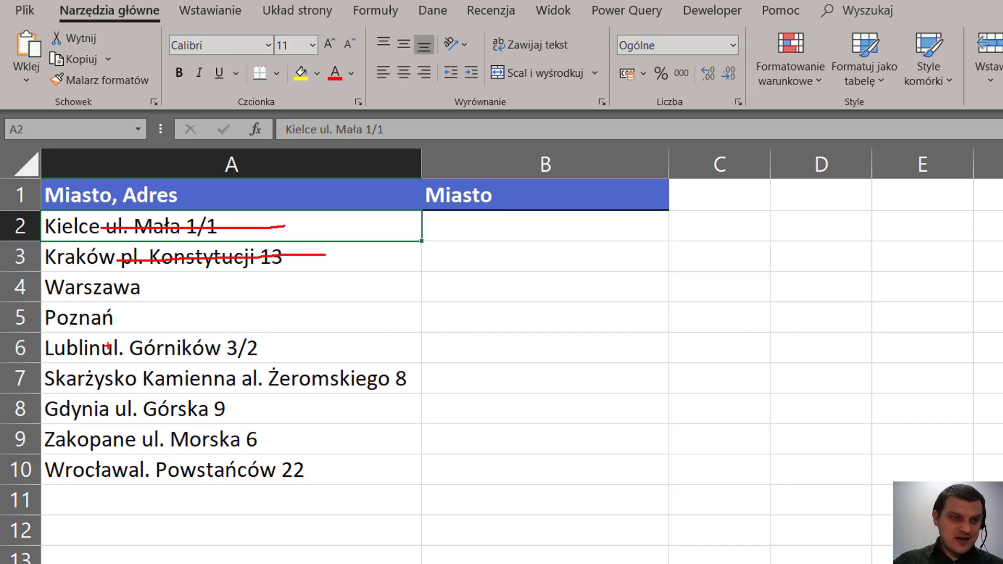
left_click_drag(103, 346, 324, 344)
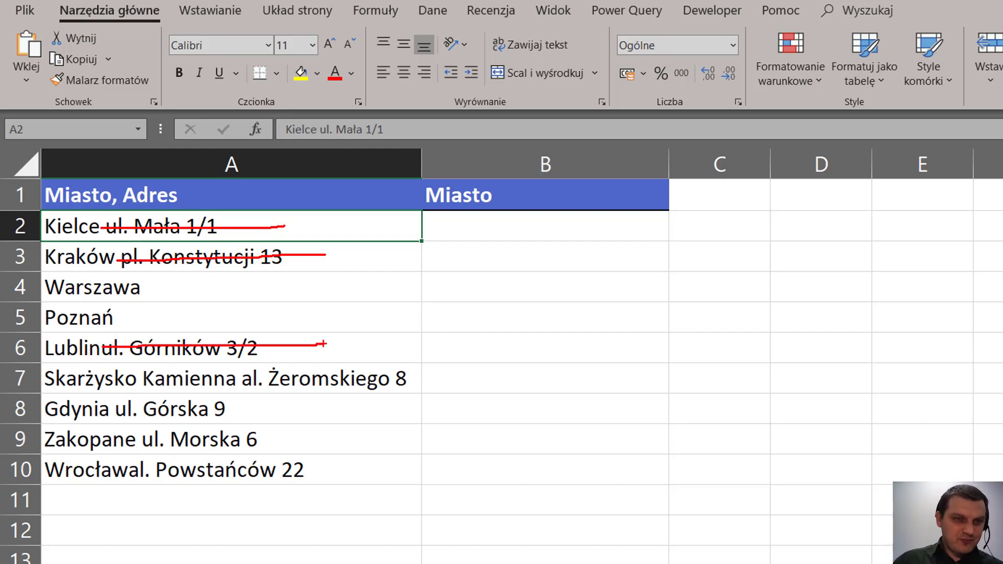
left_click_drag(234, 375, 410, 373)
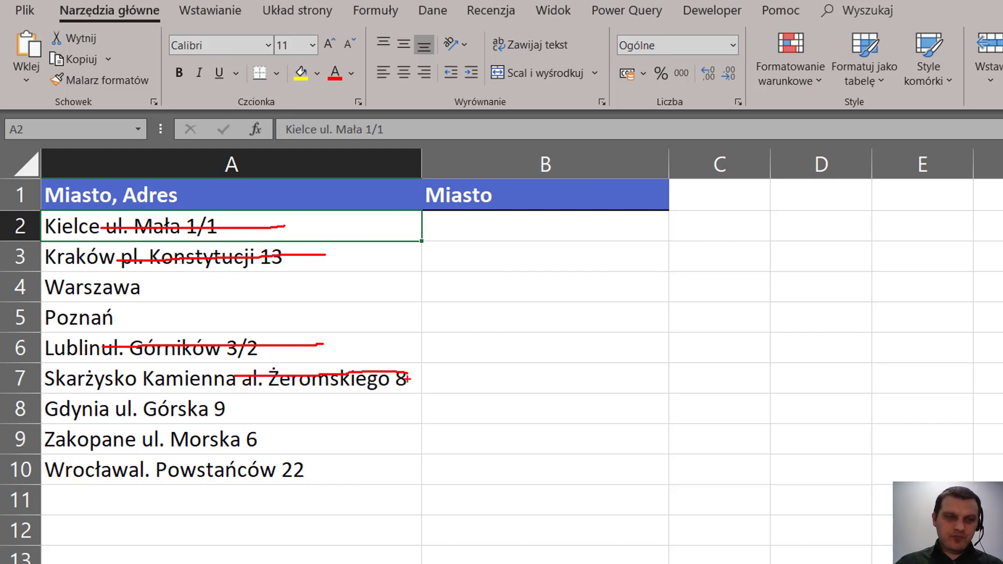
mouse_move(154, 408)
left_mouse_down()
mouse_move(110, 410)
mouse_move(247, 403)
left_mouse_up()
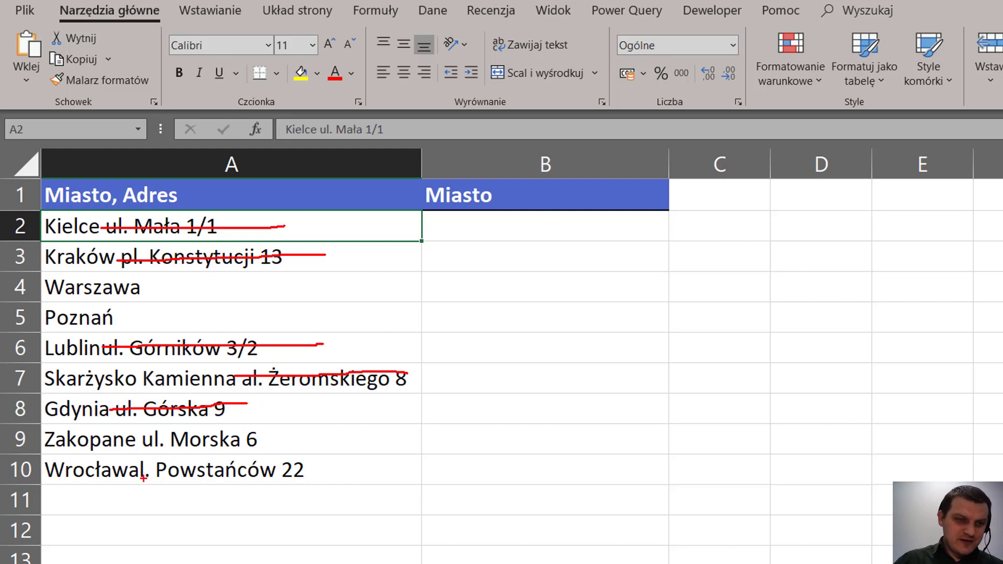
left_click_drag(128, 473, 312, 470)
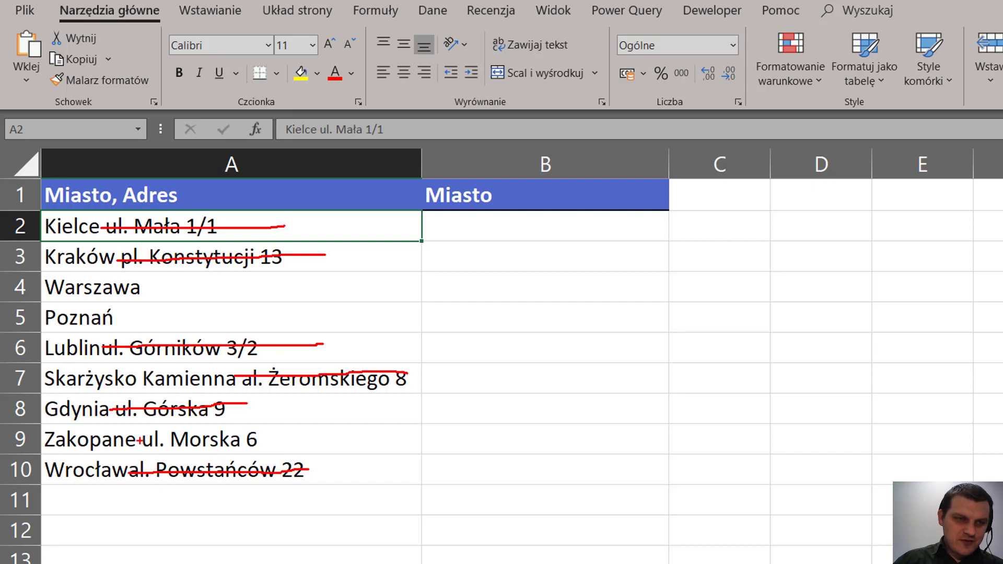
left_click_drag(139, 440, 267, 439)
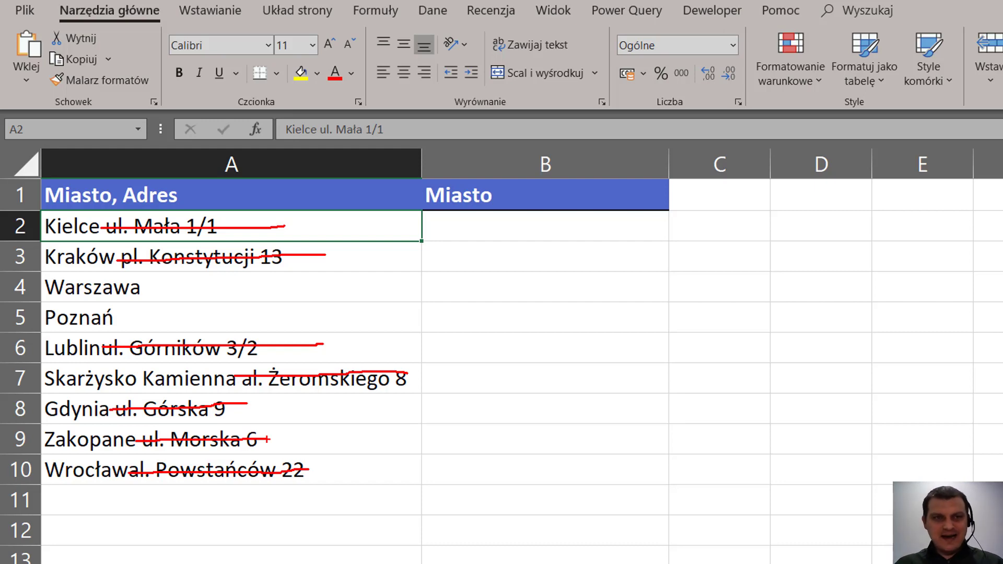
key("Escape")
Enter =ZNAJDŹ("ul.";A2) in B2, returning 8 for the Kielce address
left_click(502, 230)
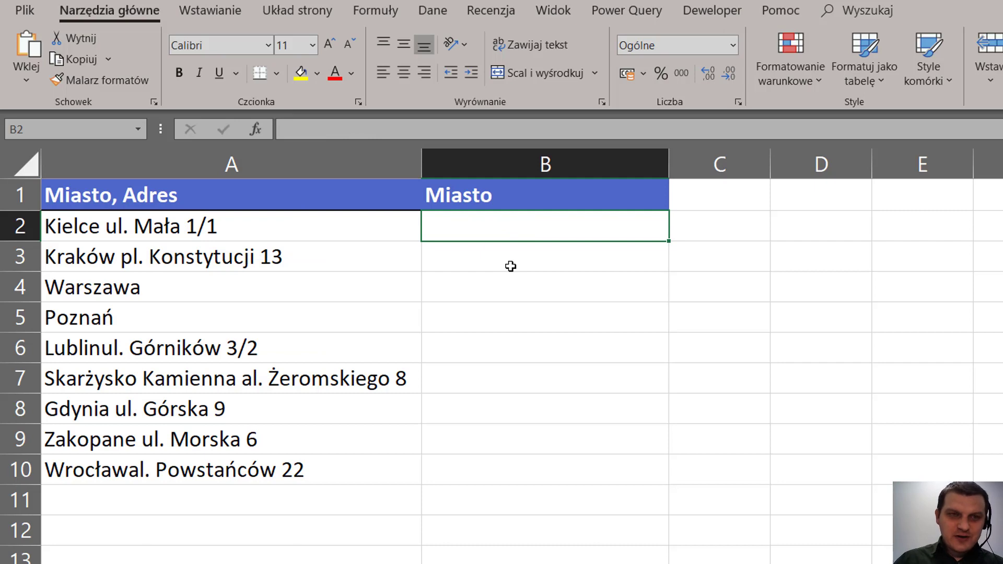
type("=")
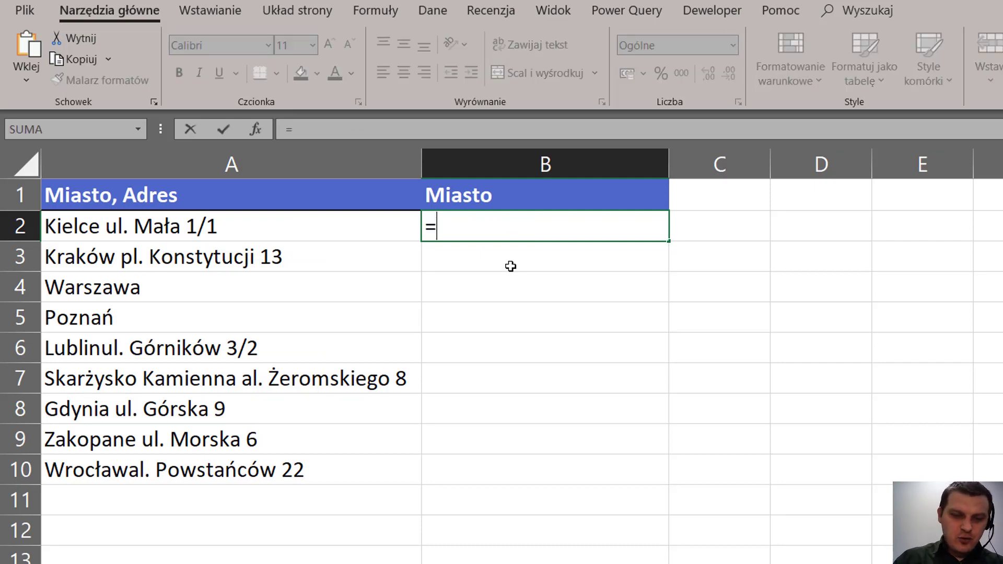
type("zn")
key("Tab")
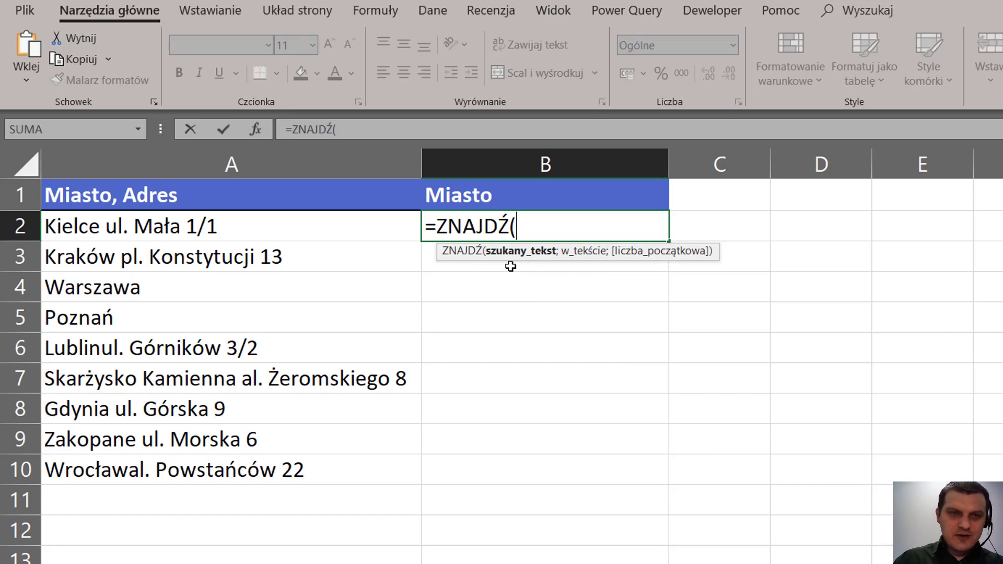
type("\"u")
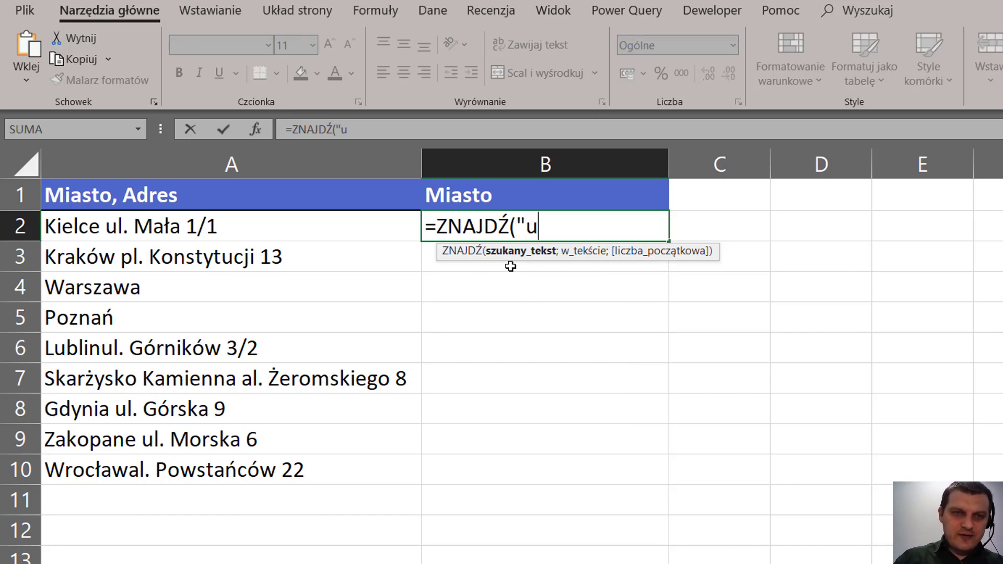
type("l")
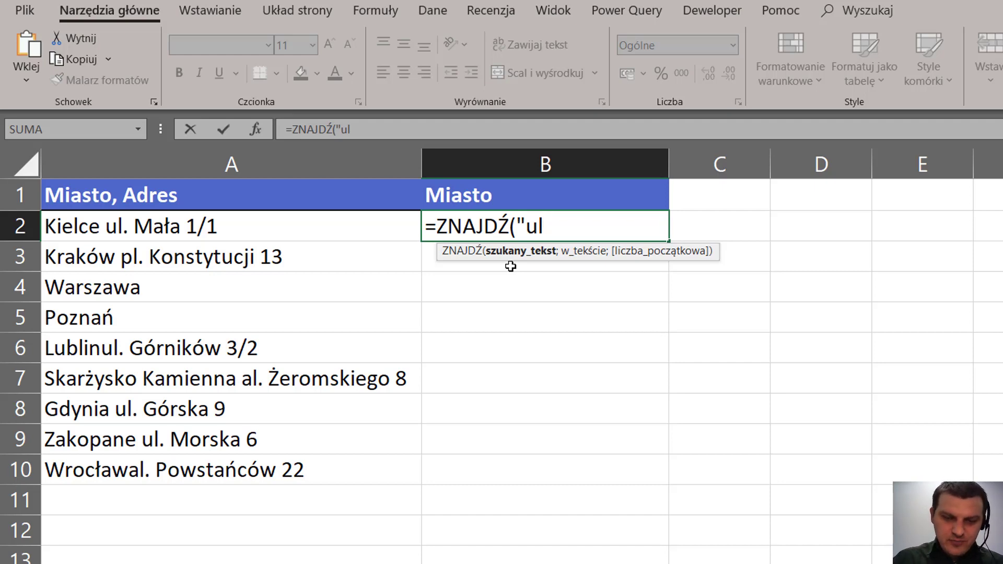
type(".\"")
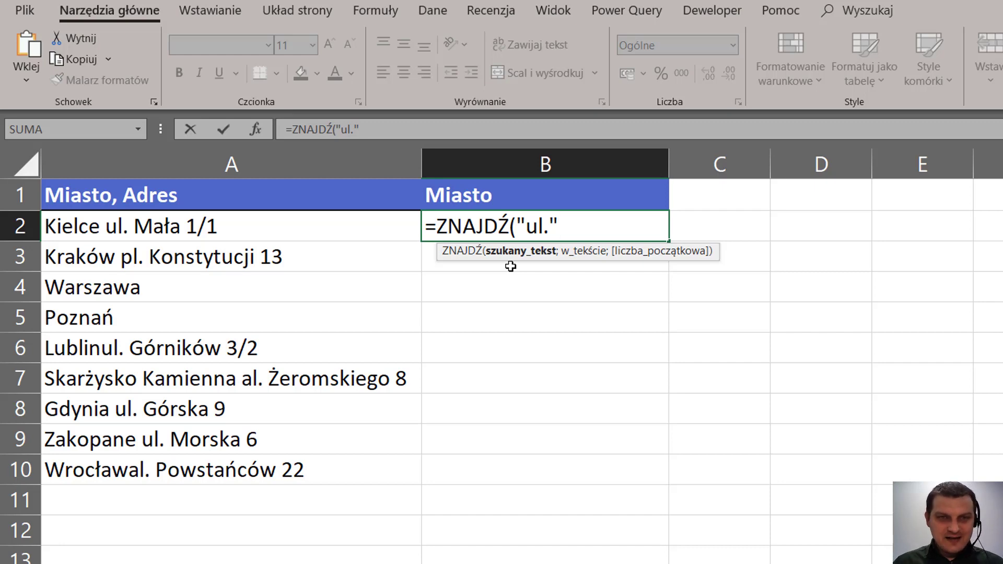
type(";")
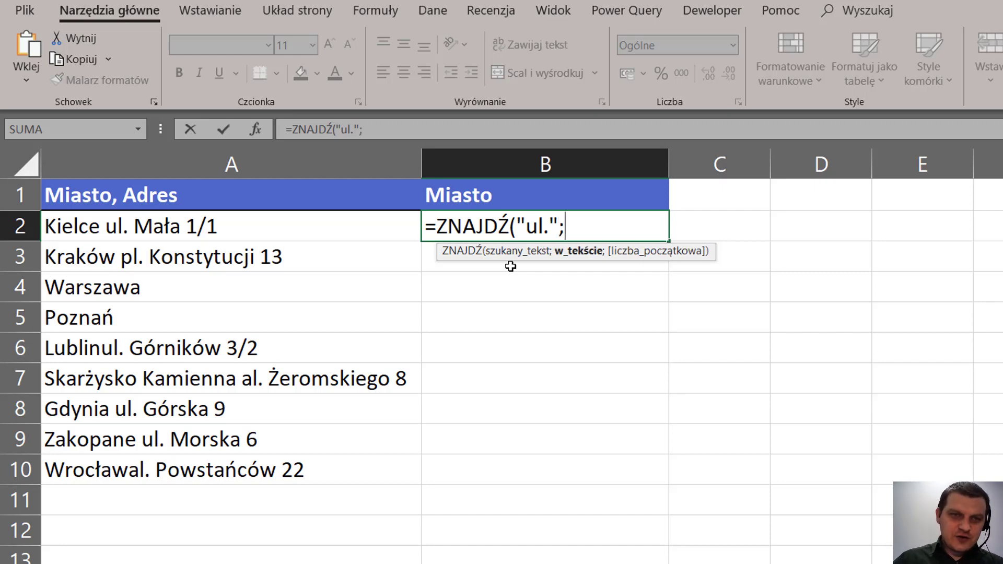
left_click(368, 229)
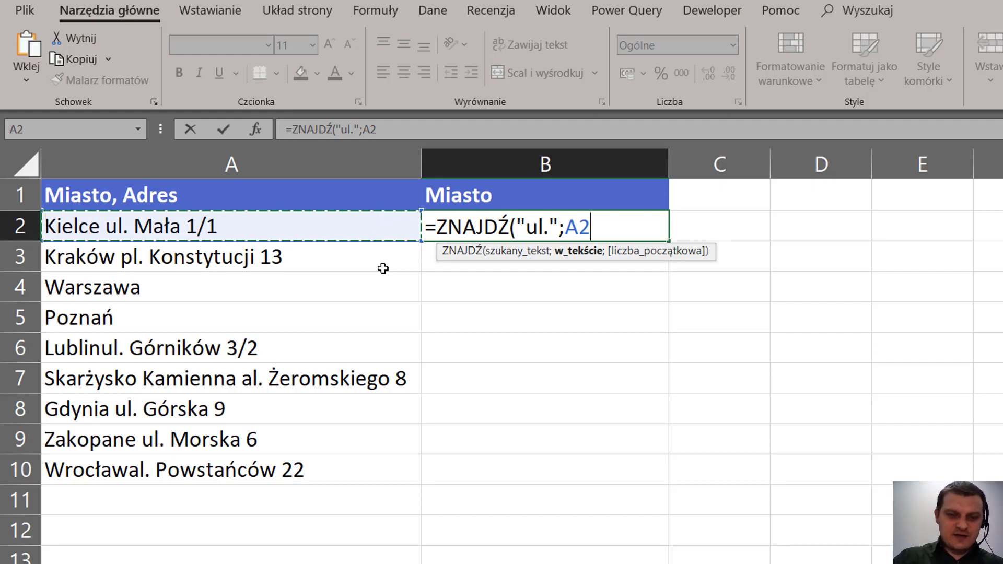
type(")")
key("ctrl+Return")
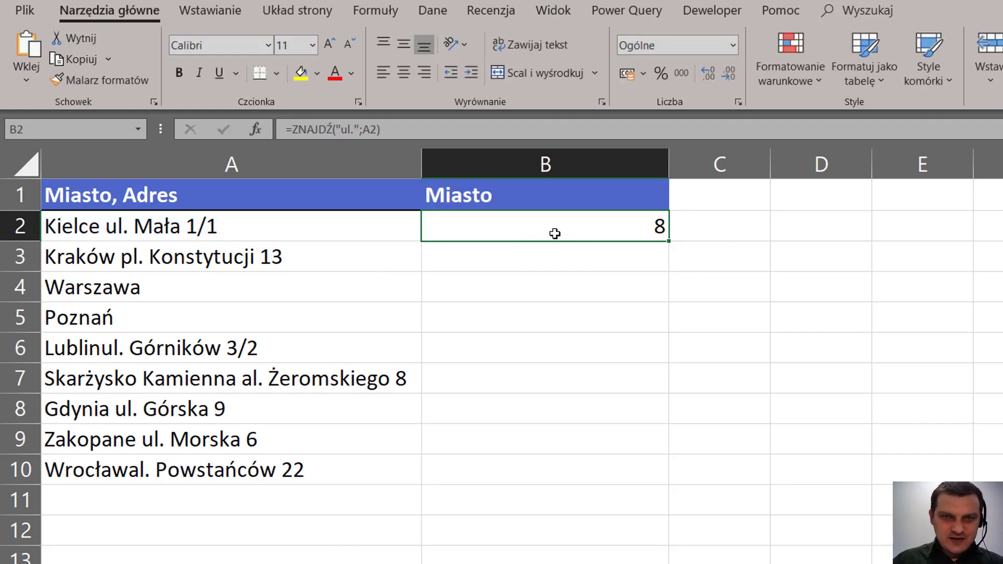
Fill the ZNAJDŹ formula down to B10, noting that Warszawa's #ARG! comes from having no street part
double_click(669, 241)
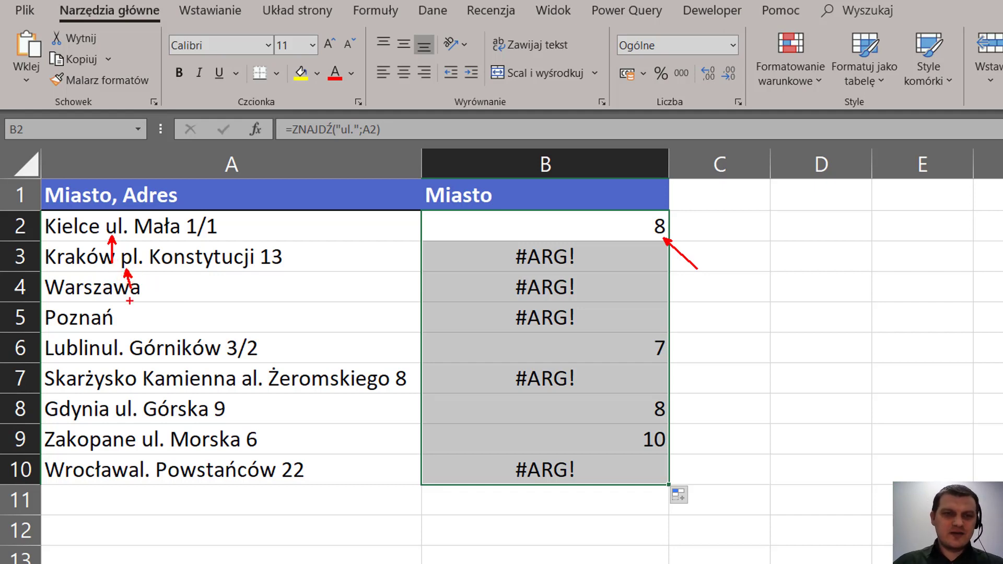
left_click_drag(149, 329, 145, 297)
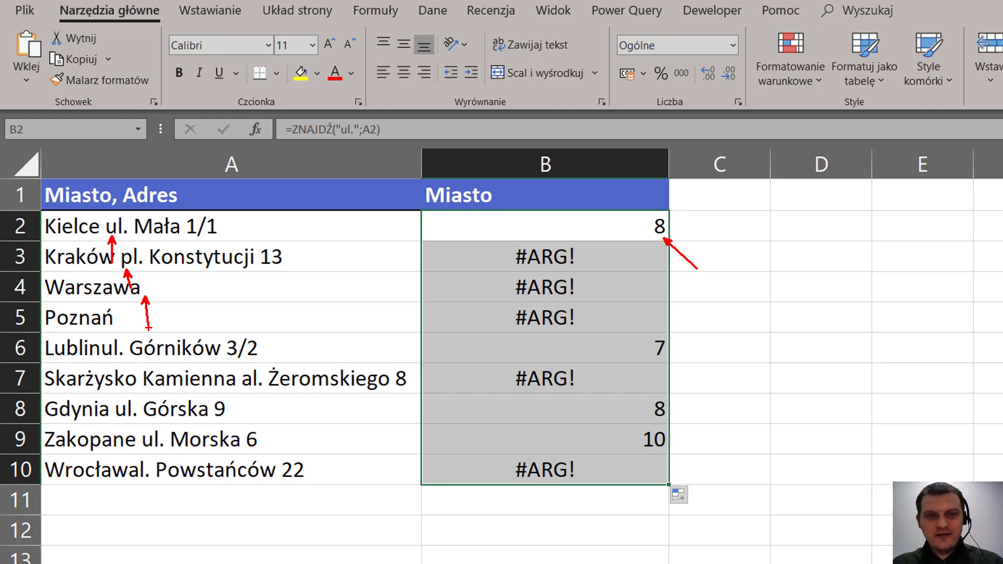
key("Escape")
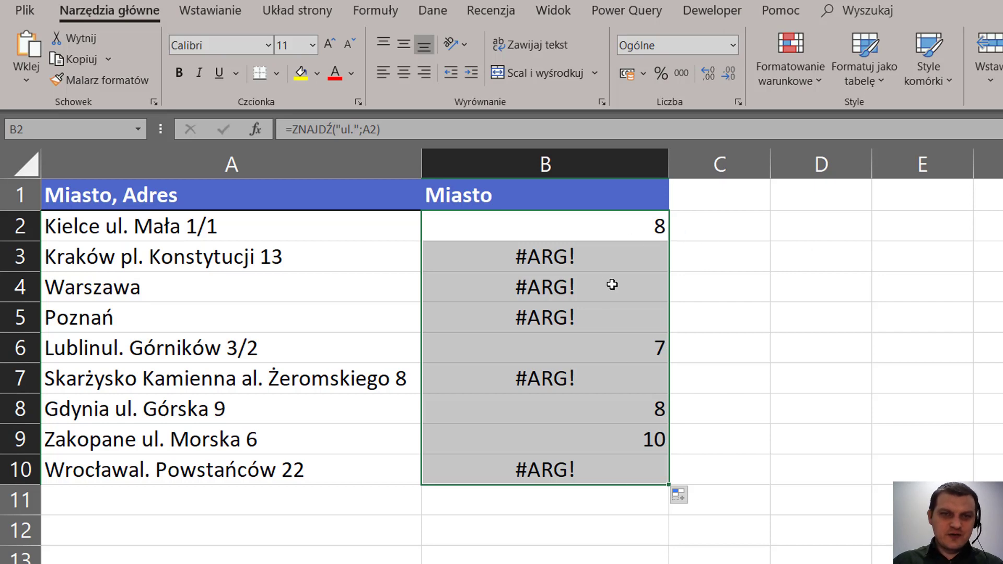
left_click(570, 230)
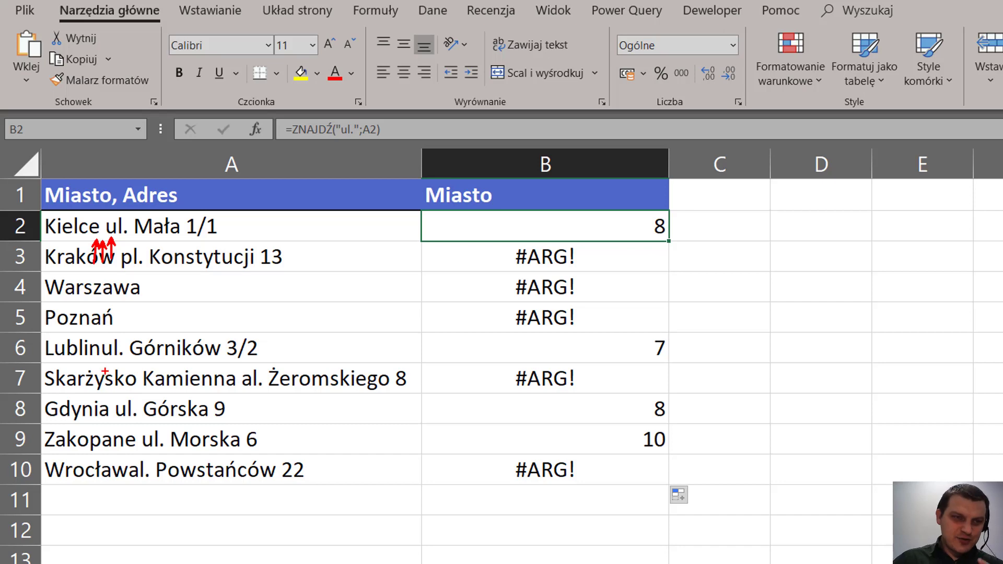
left_click_drag(102, 372, 102, 359)
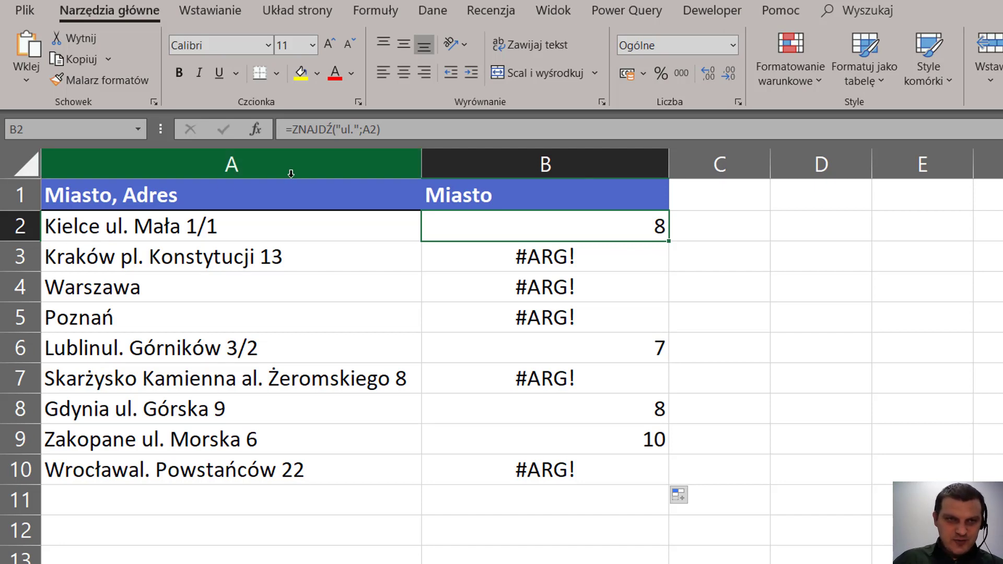
Turn B2's formula into =LEWY(A2;ZNAJDŹ("ul.";A2)-1) so it shows Kielce
double_click(477, 230)
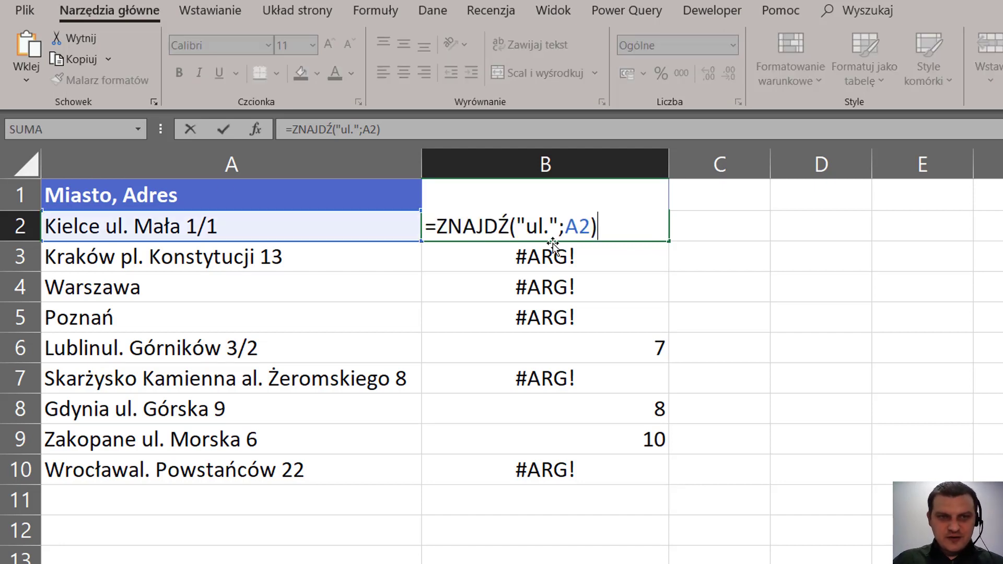
left_click(438, 227)
type("le")
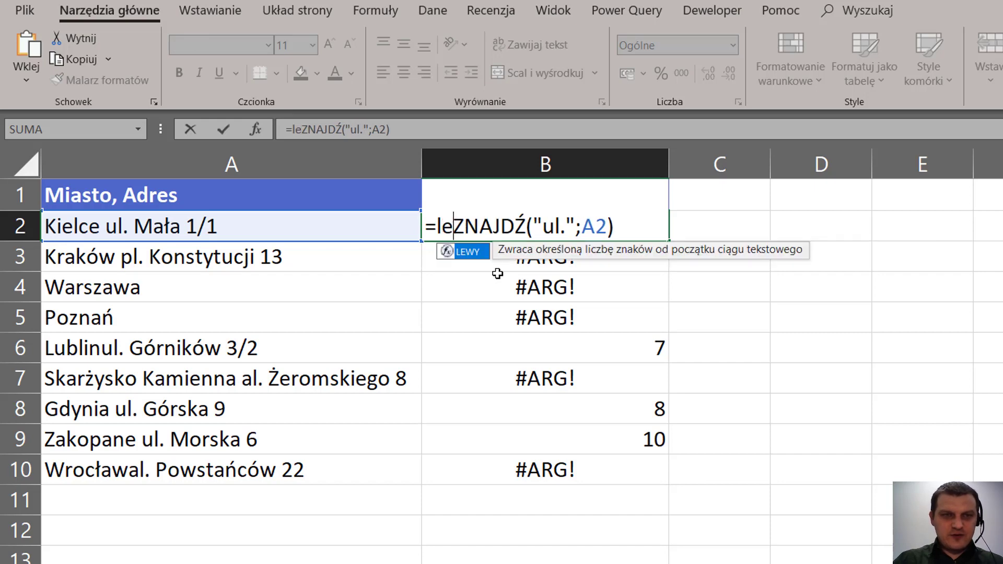
key("Tab")
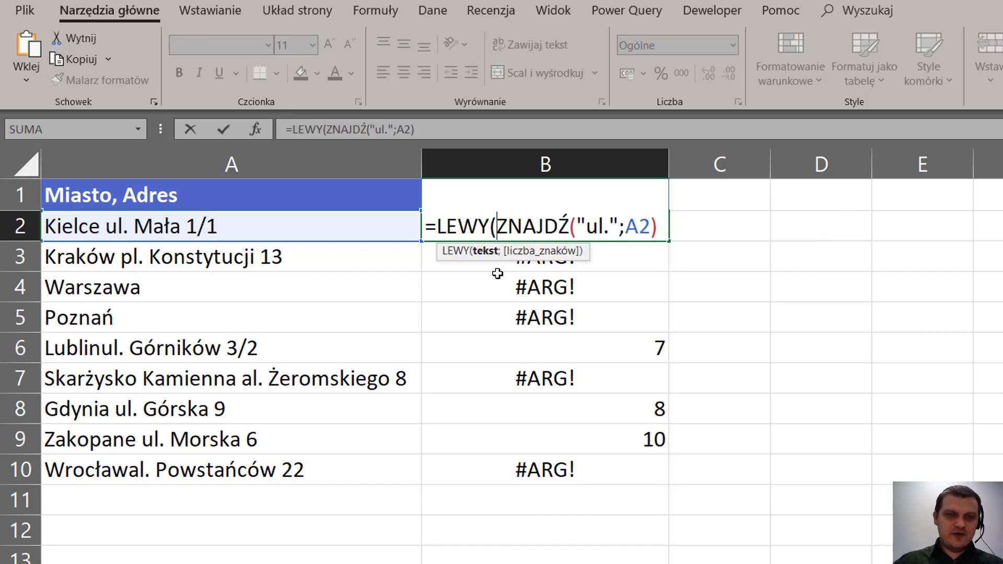
left_click(252, 229)
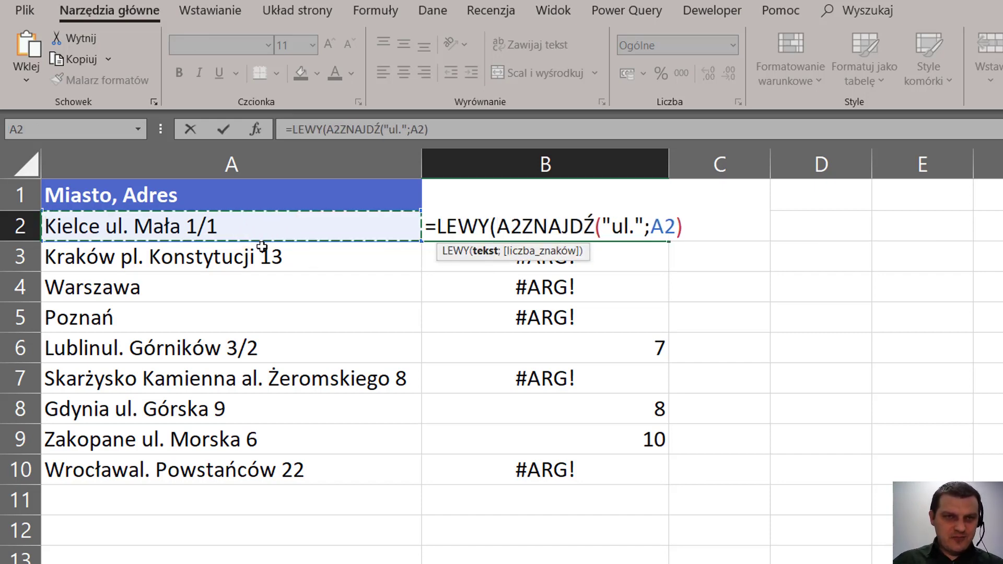
type(";")
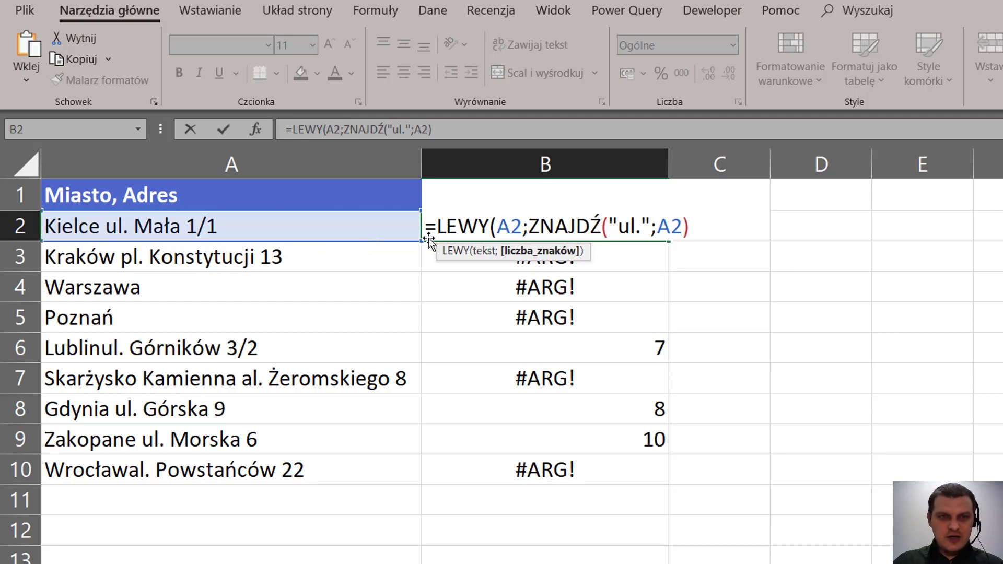
left_click(529, 219)
left_click_drag(661, 230, 693, 229)
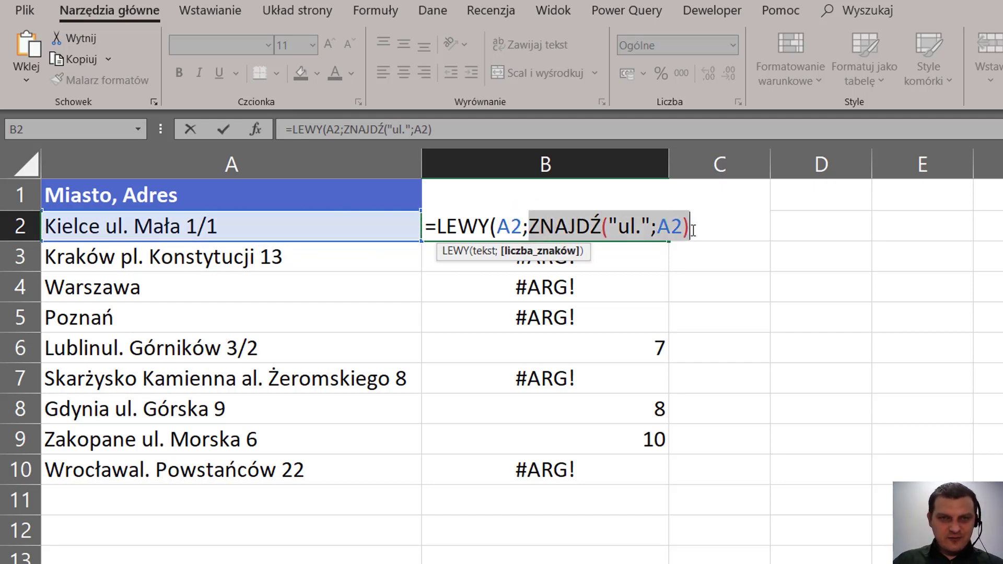
left_click(696, 229)
type("-1")
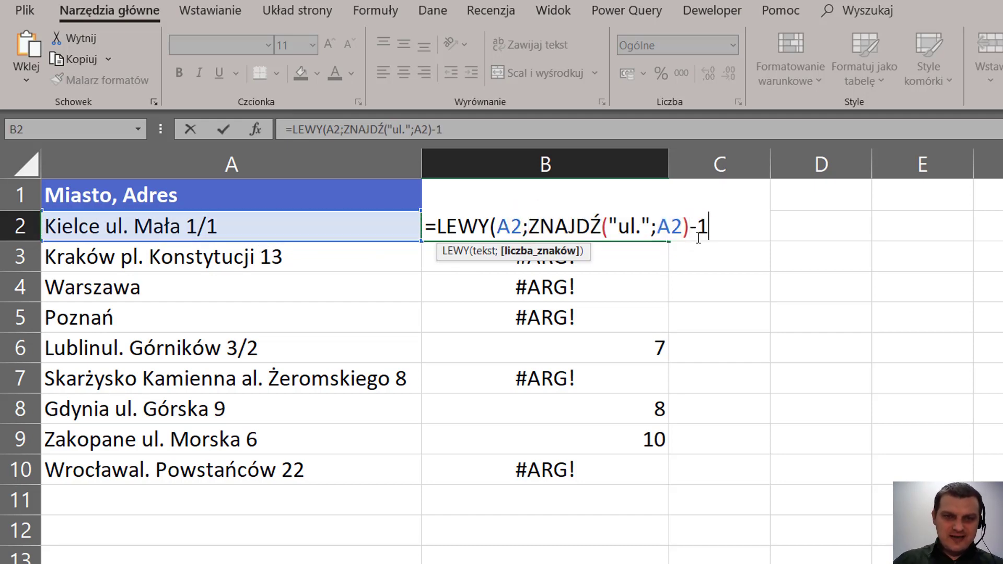
type(")")
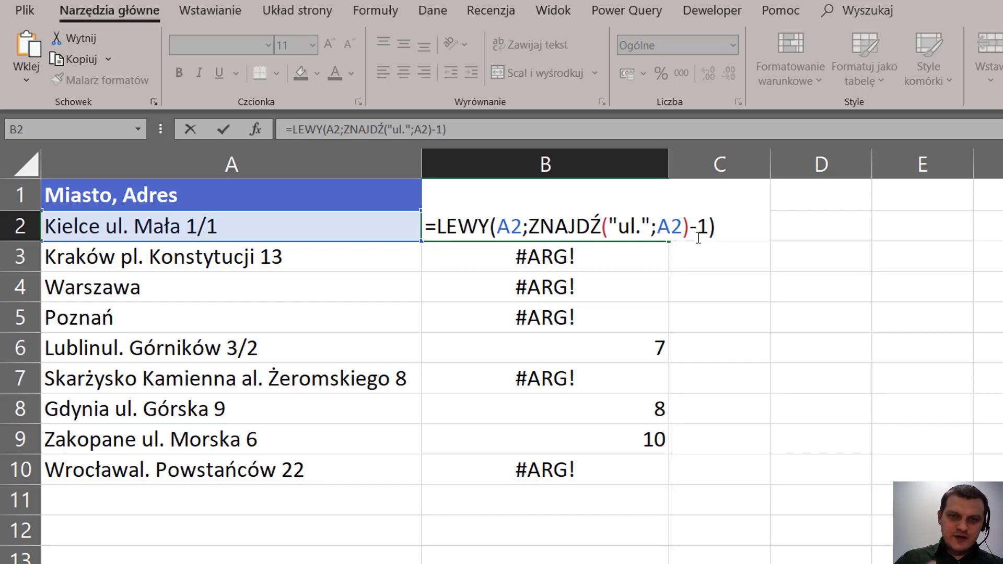
key("ctrl+Return")
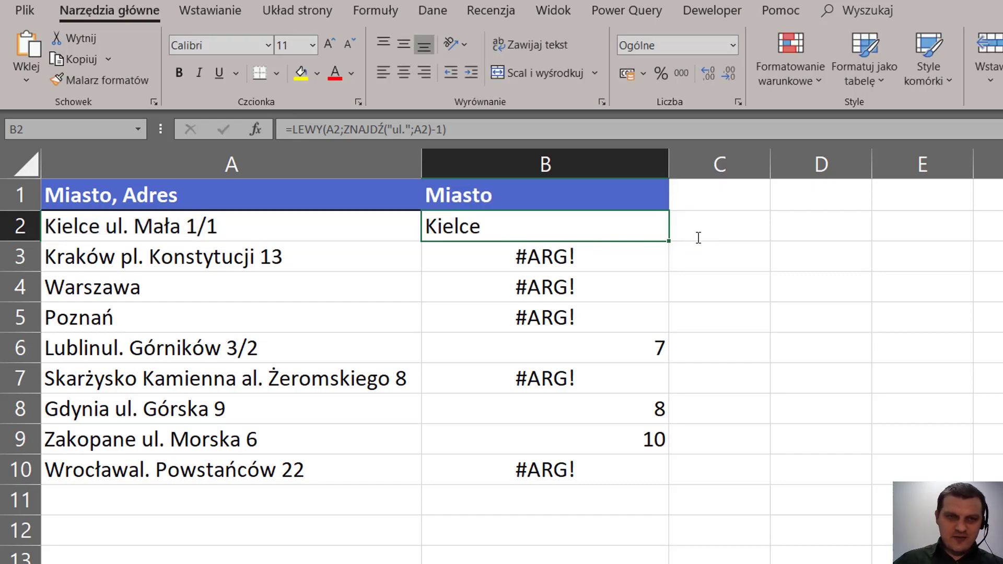
Copy the LEWY formula down to B10 and wrap B2's formula in USUŃ.ZBĘDNE.ODSTĘPY to trim spaces
double_click(668, 241)
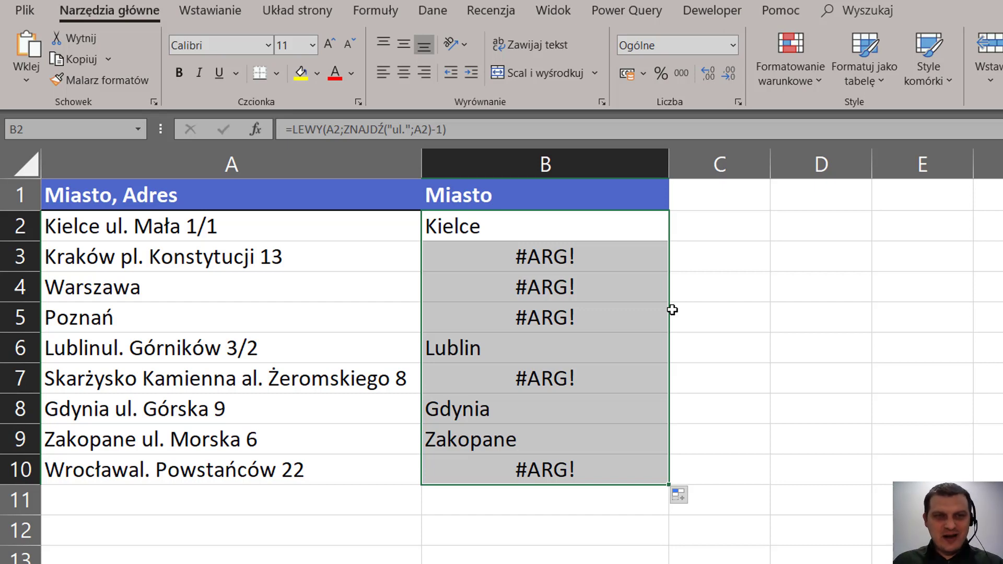
key("F2")
left_click(438, 226)
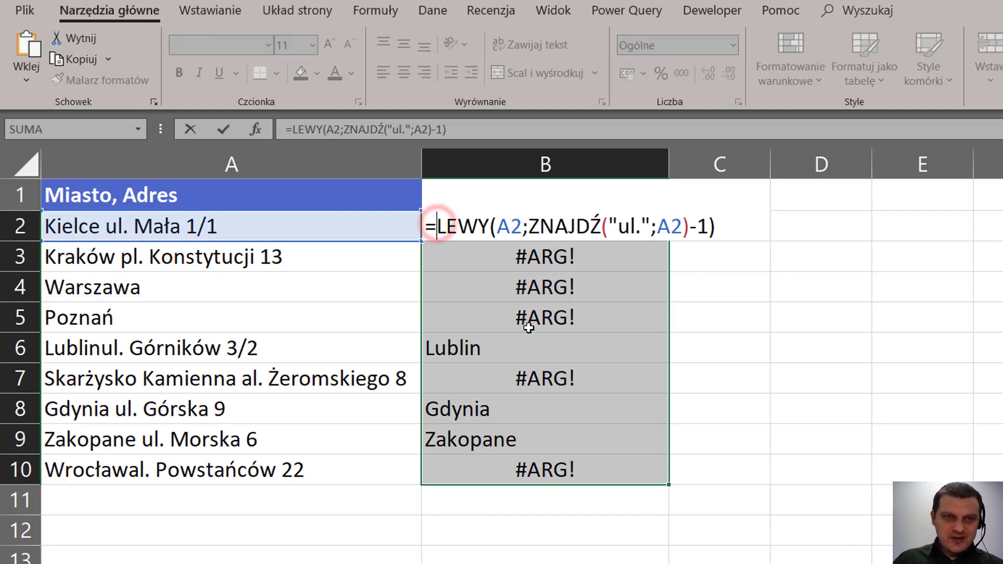
type("us")
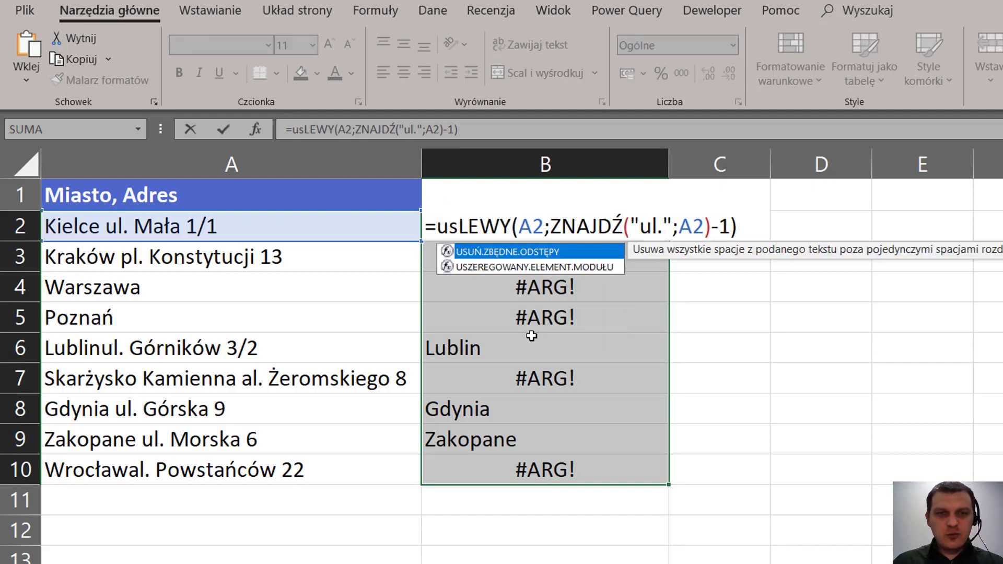
key("Tab")
key("End")
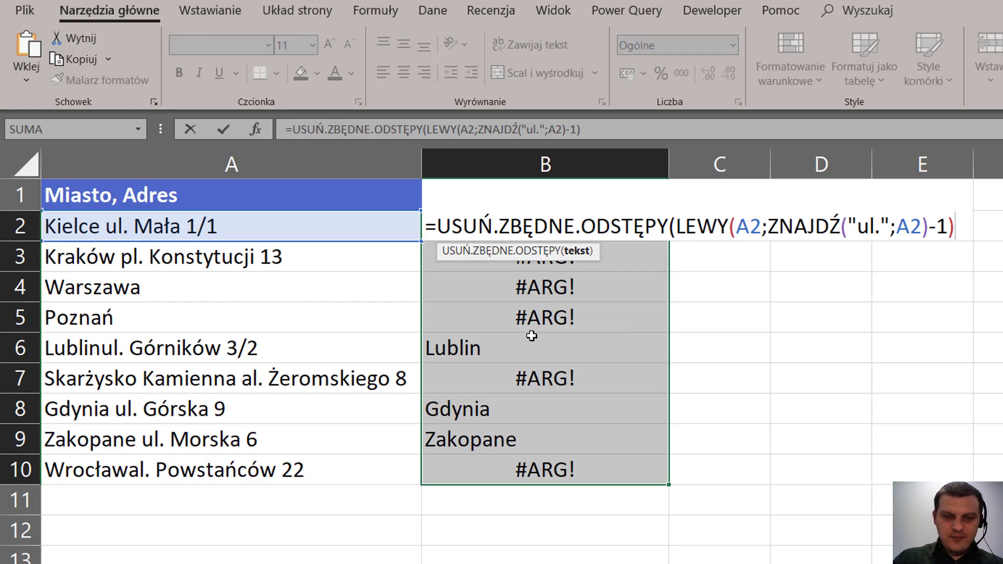
type(")")
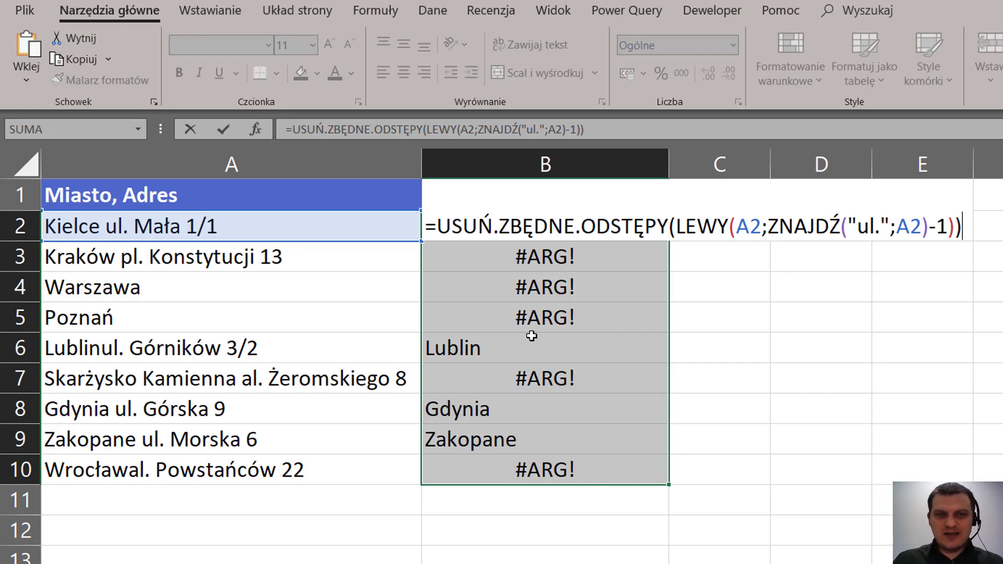
key("ctrl+Return")
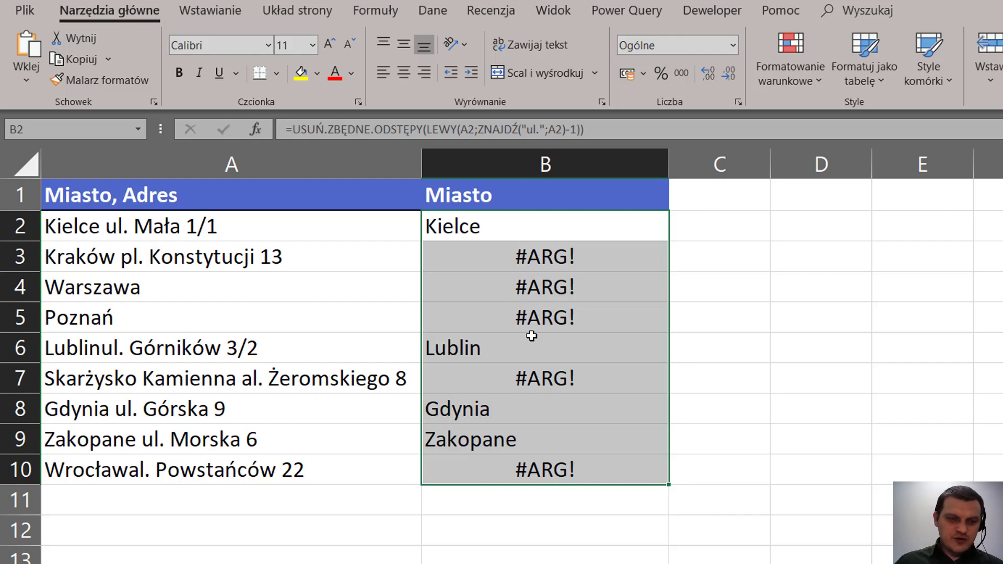
key("F2")
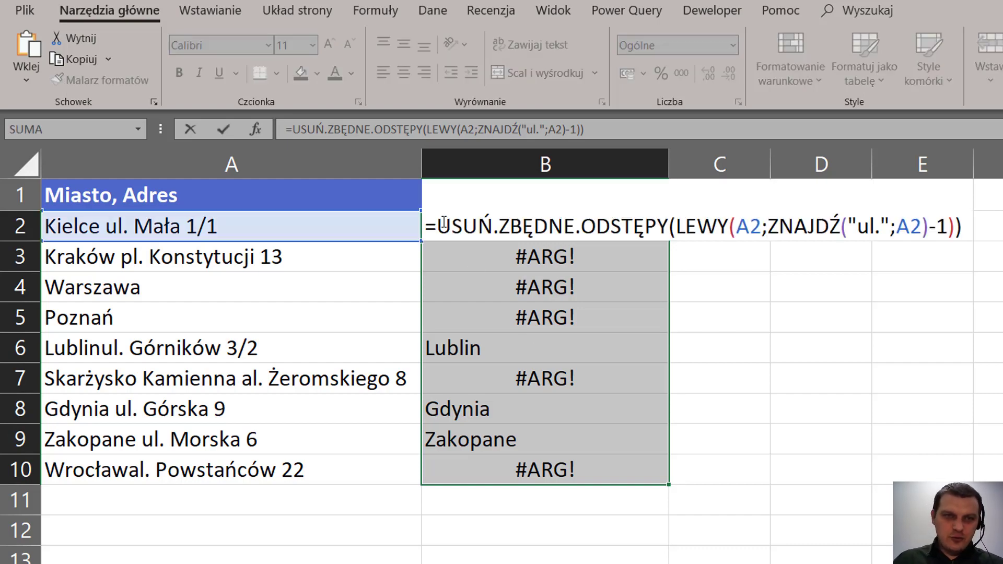
Wrap the B2 formula in JEŻELI.BŁĄD with A2 as fallback and enter it into B2:B10
left_click(441, 216)
type("je")
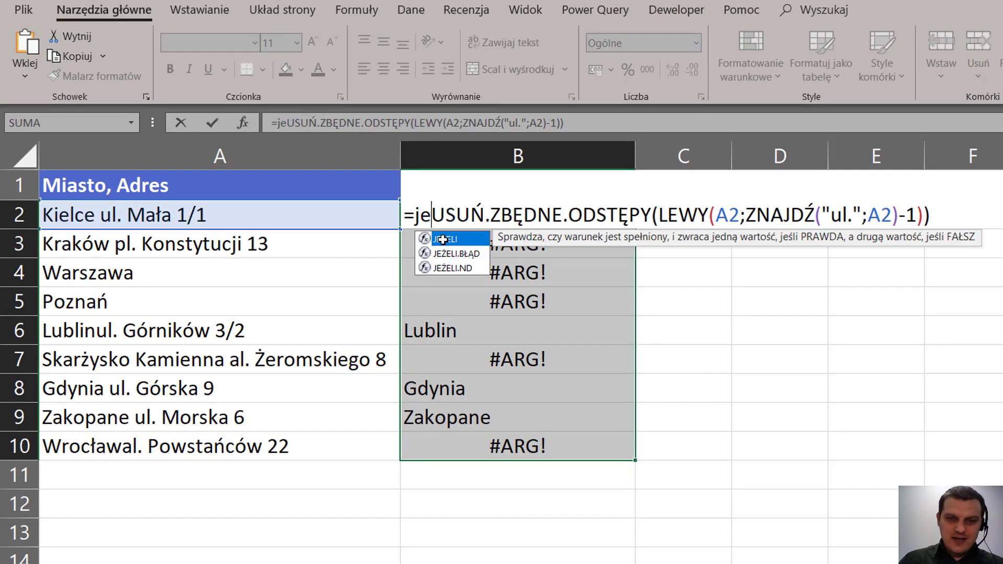
key("Down")
key("Tab")
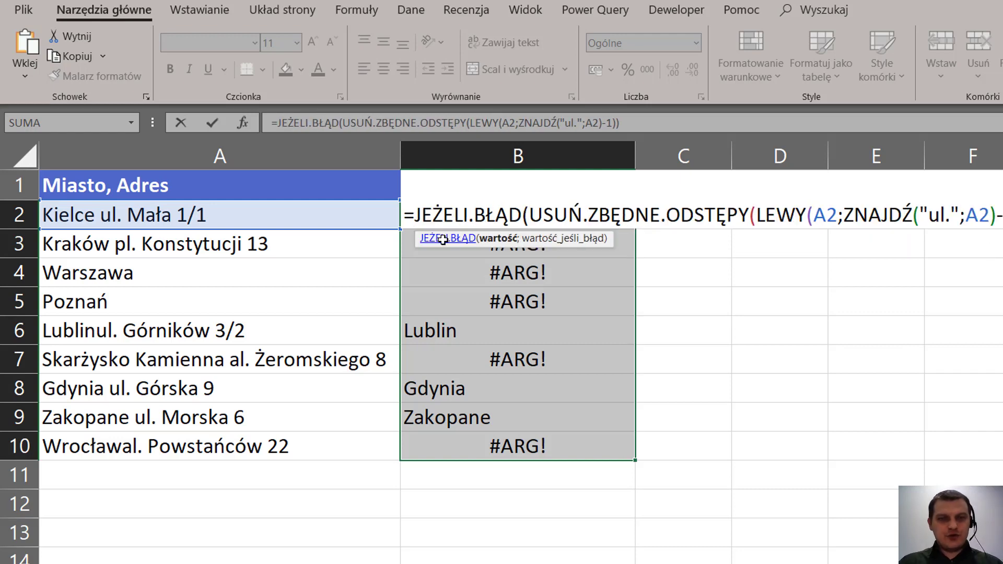
left_click(486, 240)
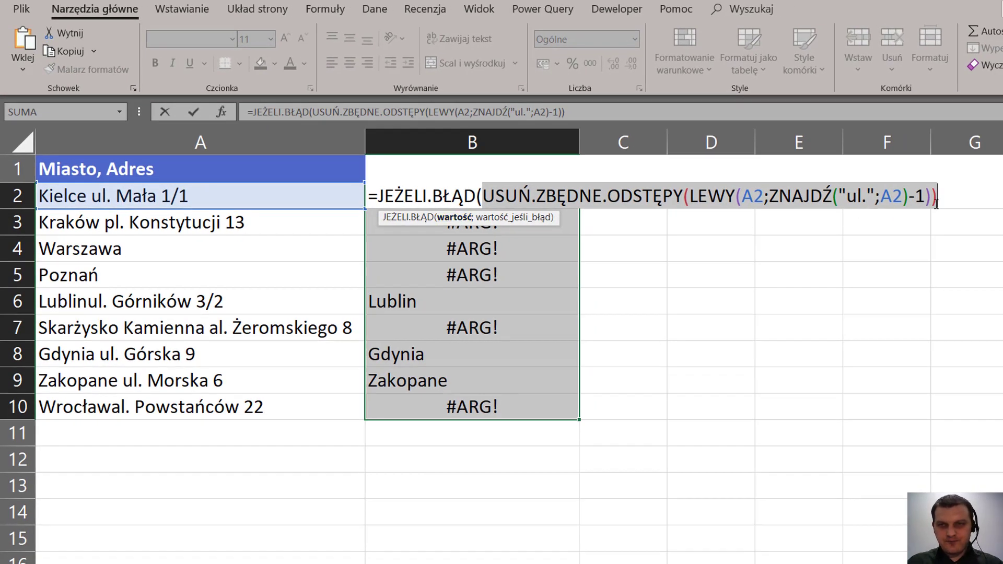
left_click(936, 203)
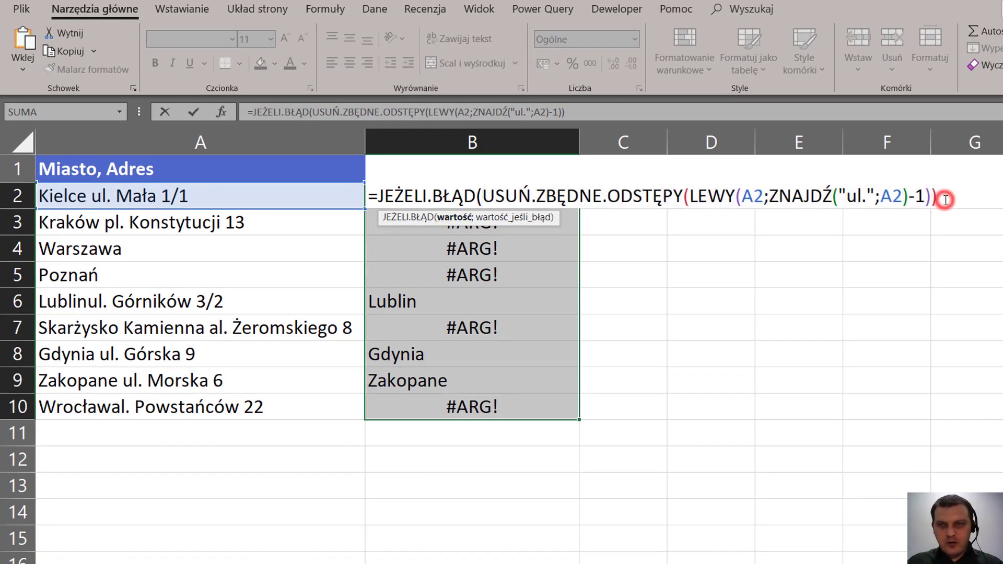
type(";")
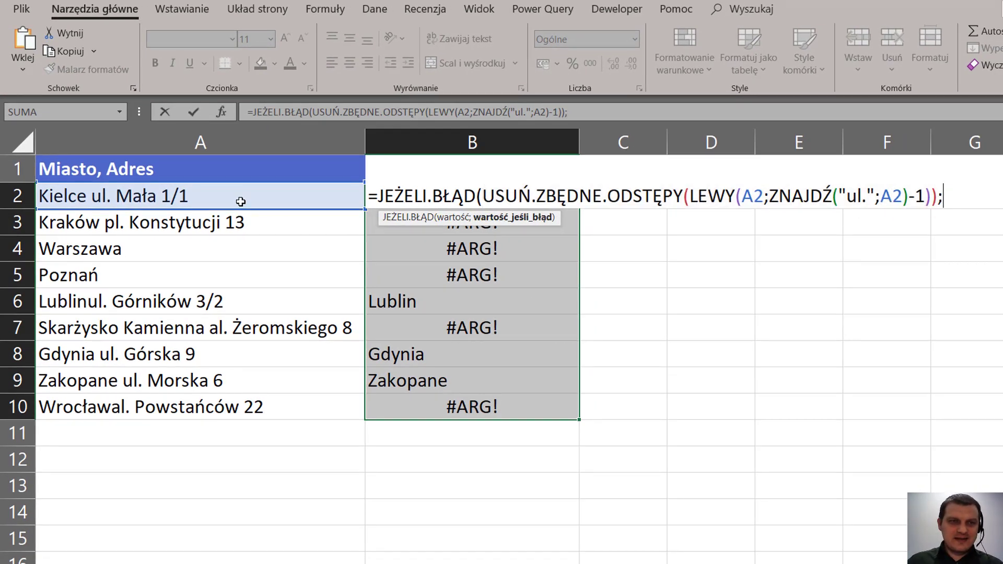
left_click(240, 200)
type(")")
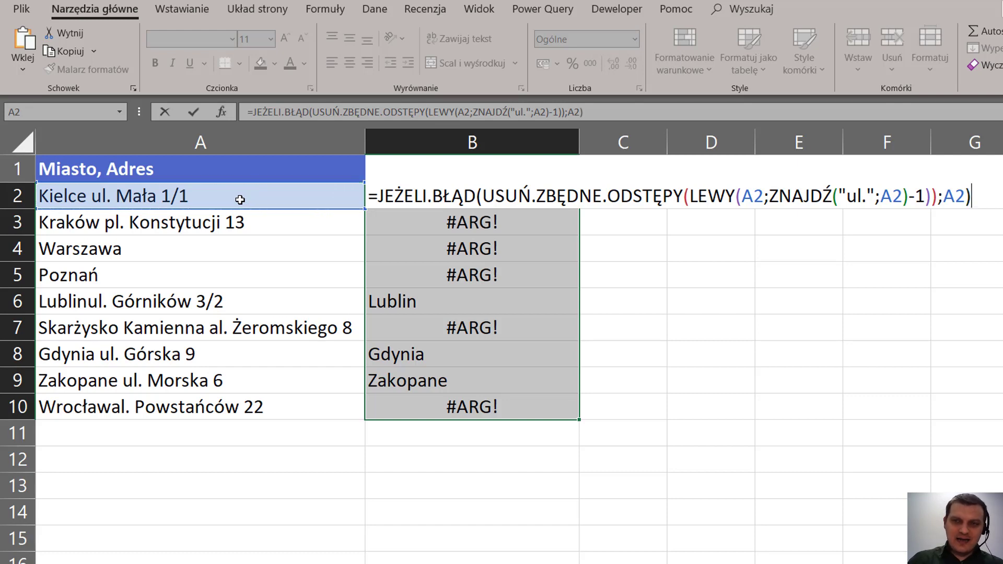
key("ctrl+Return")
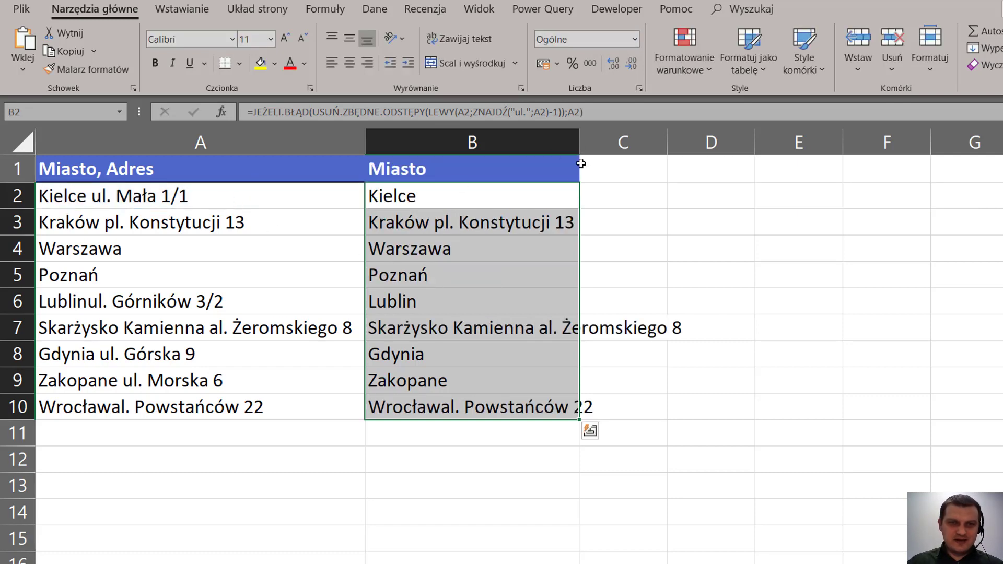
left_click(489, 215)
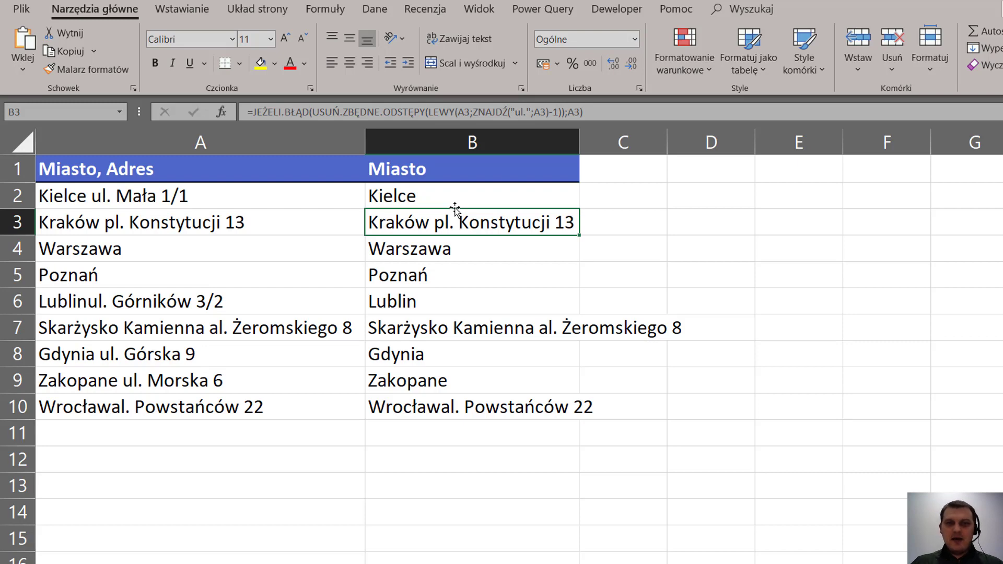
left_click(544, 337)
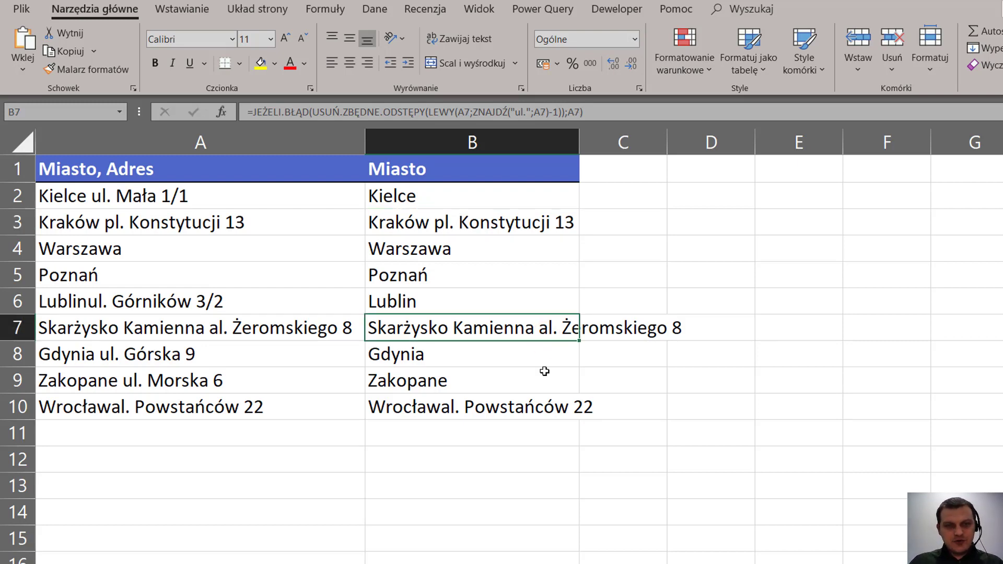
key("Up")
key("Up")
key("Up")
key("F2")
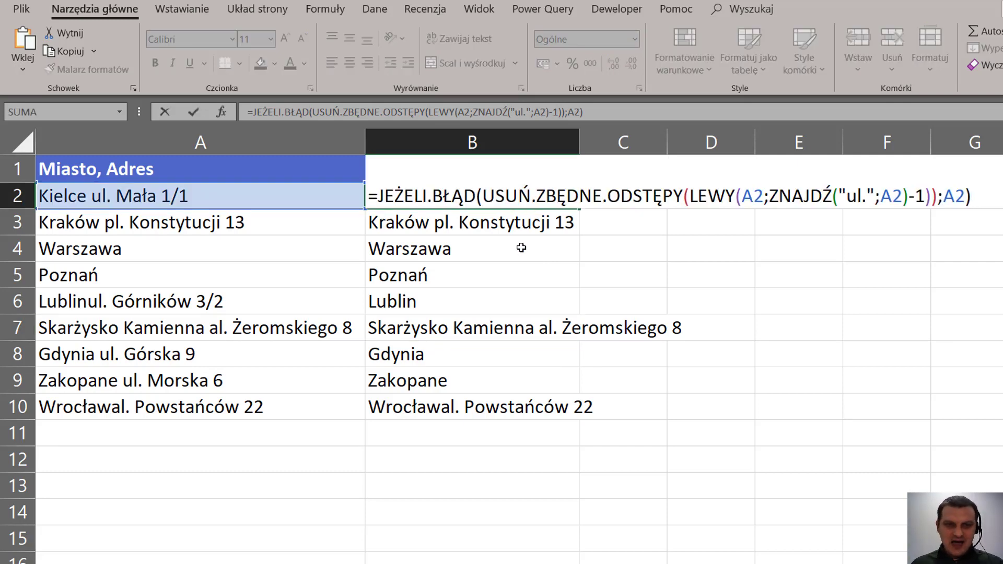
key("ctrl+Return")
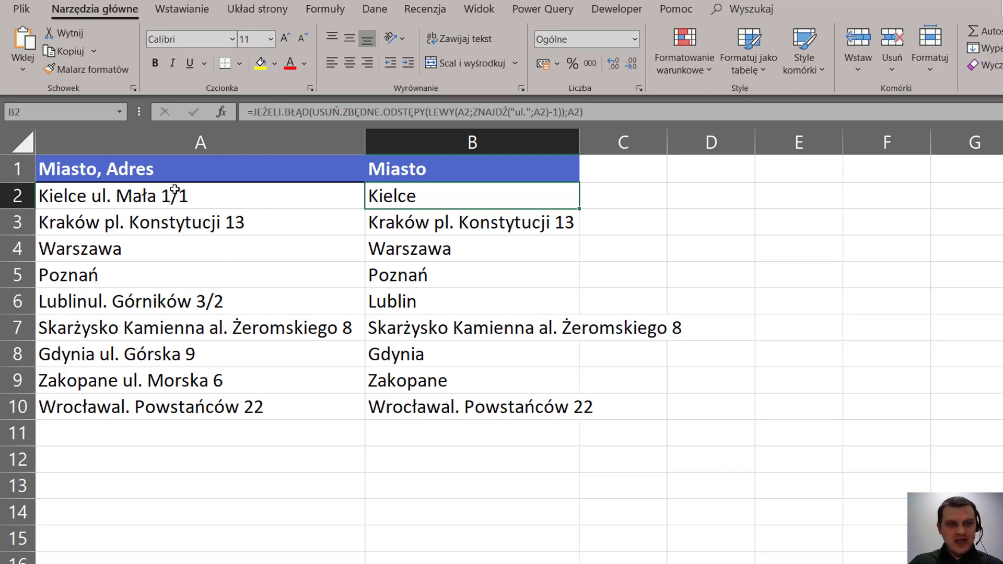
Select all of column A containing the addresses
left_click_drag(172, 192, 185, 410)
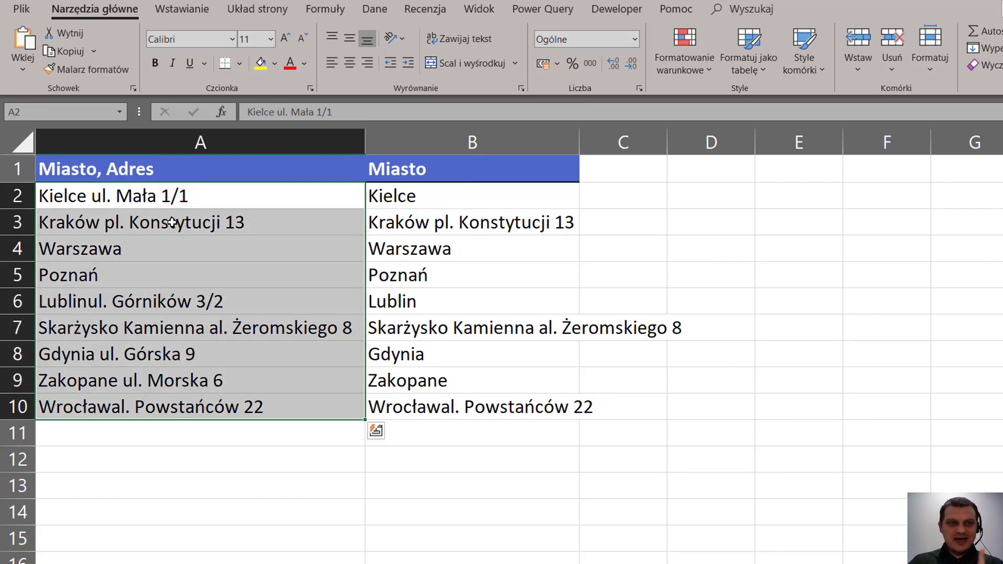
left_click(183, 138)
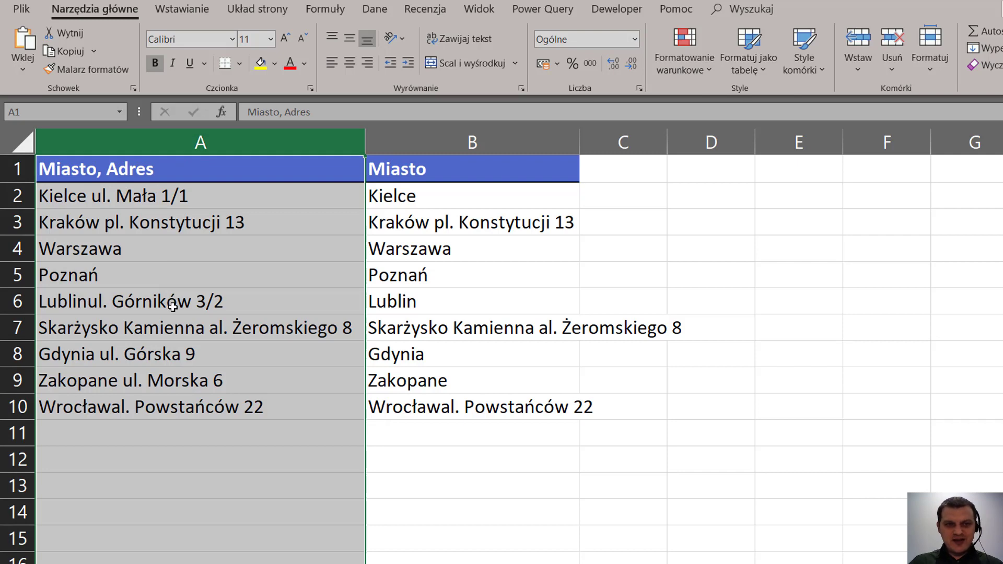
left_click(198, 193)
left_click_drag(198, 194, 205, 392)
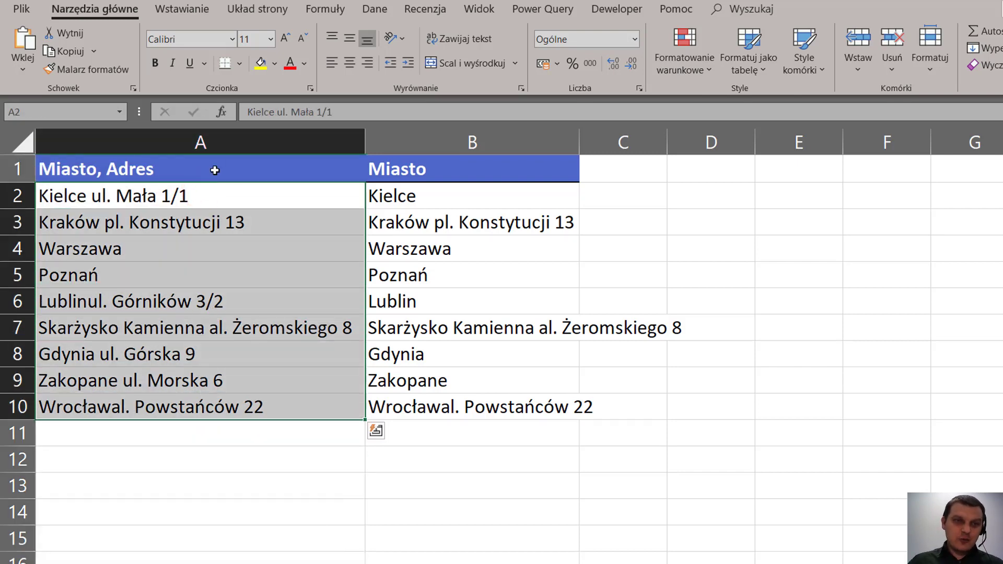
left_click(226, 140)
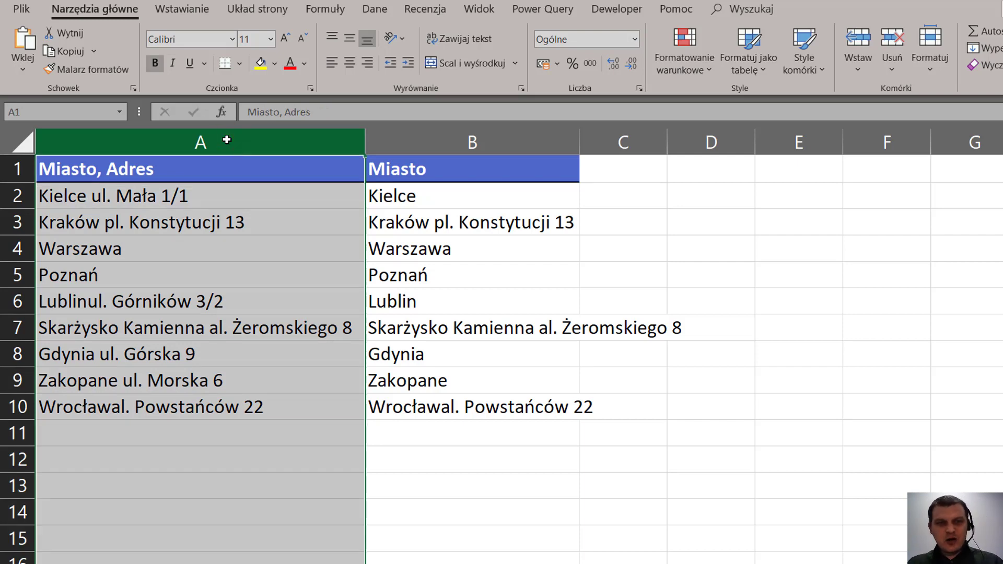
Replace every "pl." with "ul." in column A so B3 shows only Kraków
key("ctrl+h")
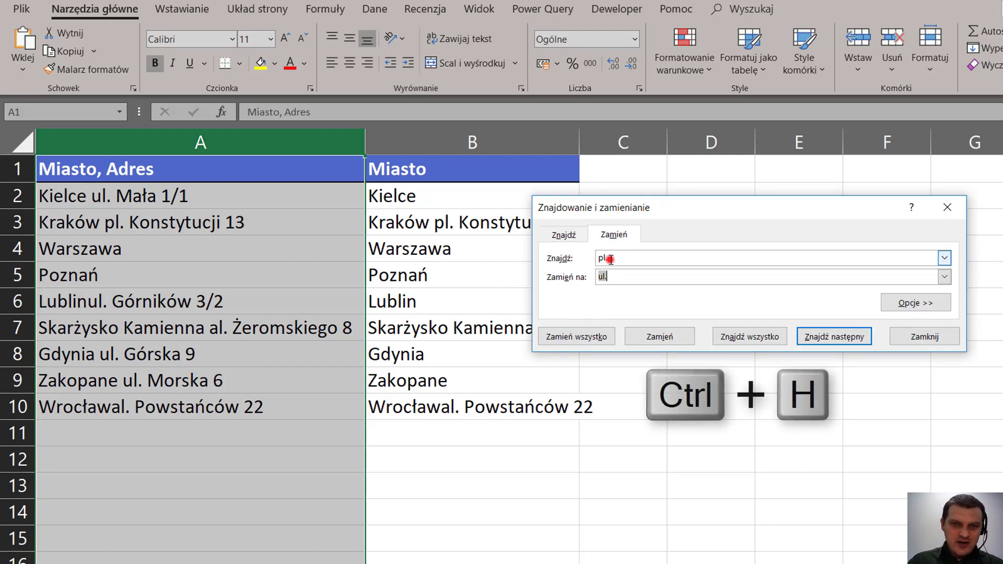
left_click(610, 259)
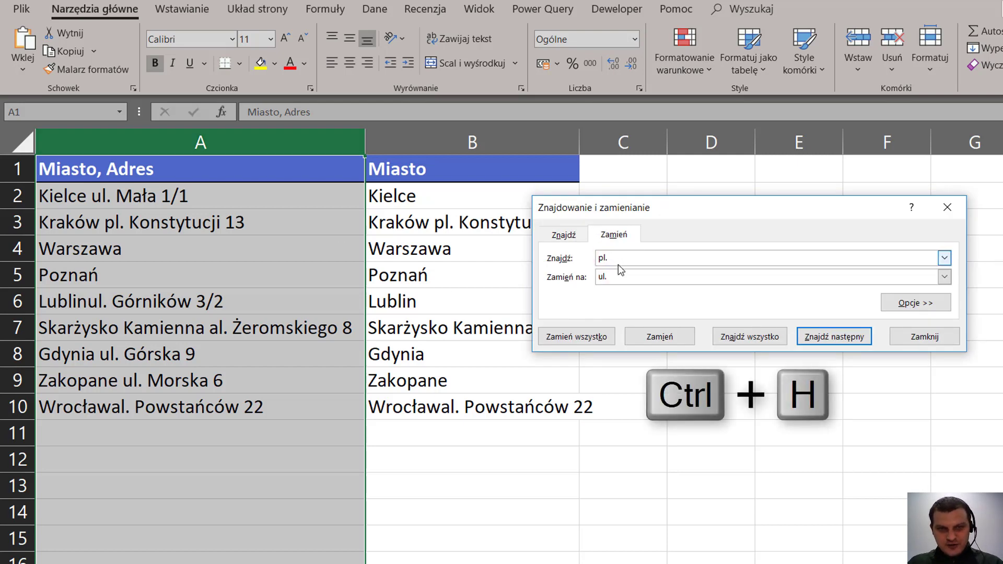
left_click(617, 275)
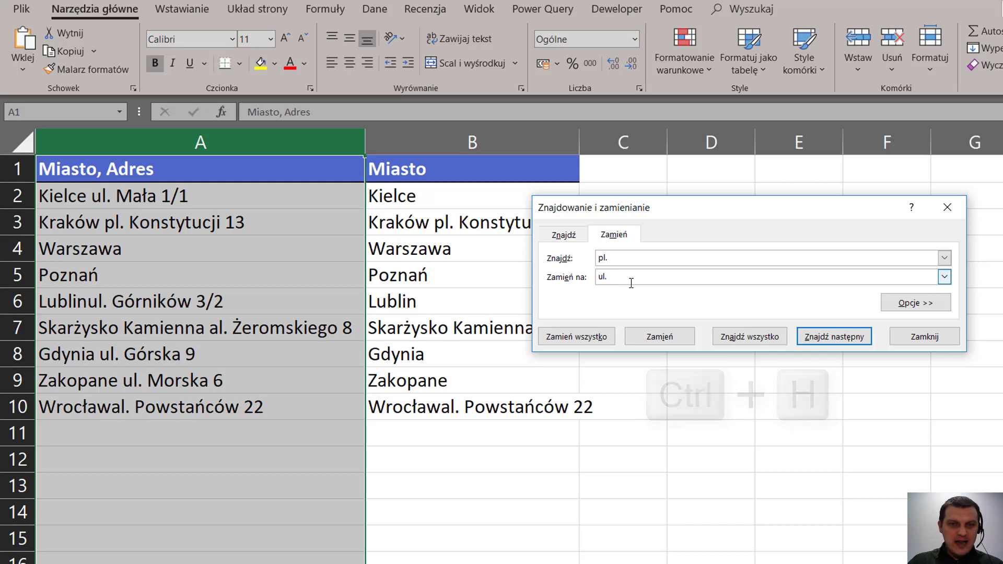
left_click_drag(669, 212, 745, 174)
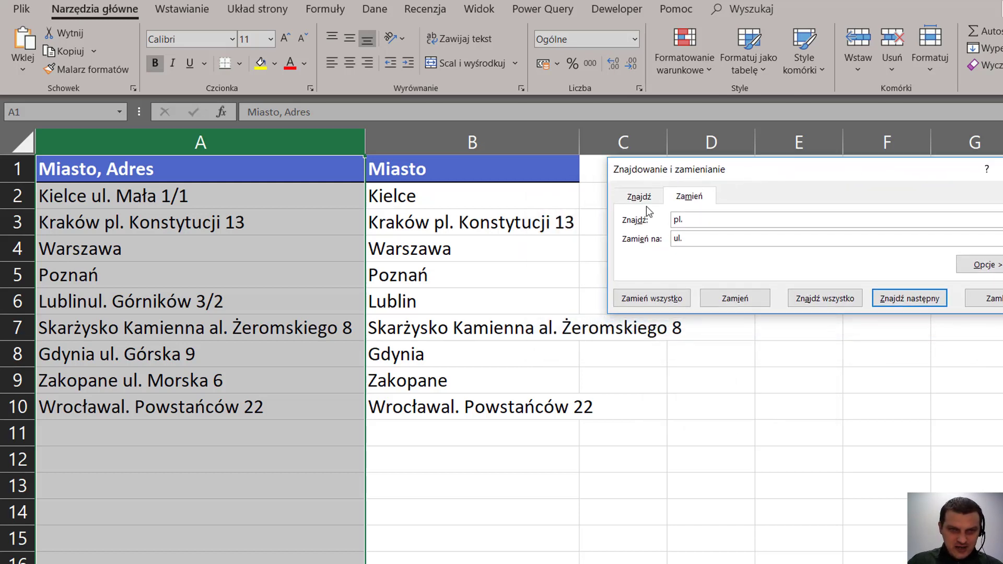
left_click(661, 299)
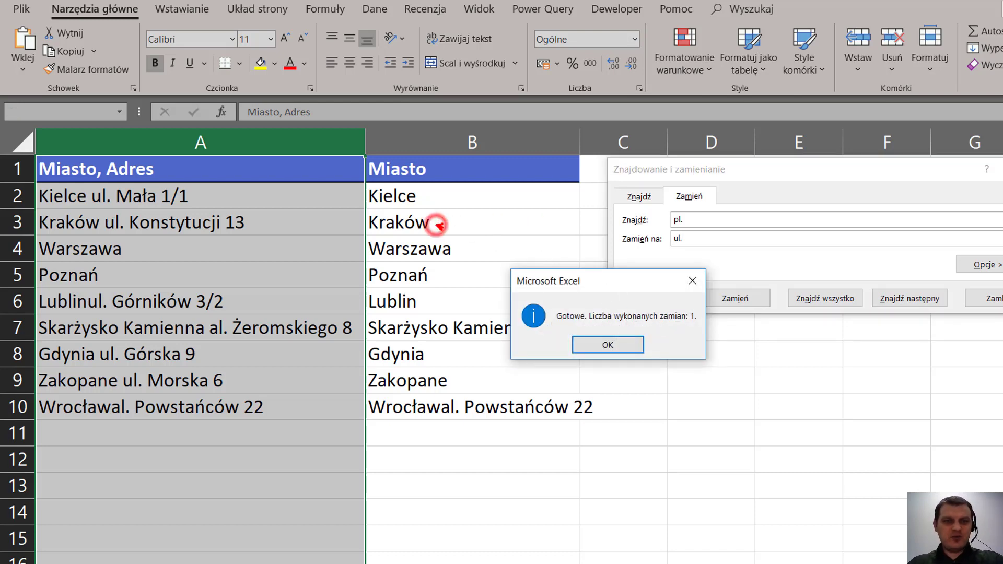
left_click_drag(436, 226, 475, 241)
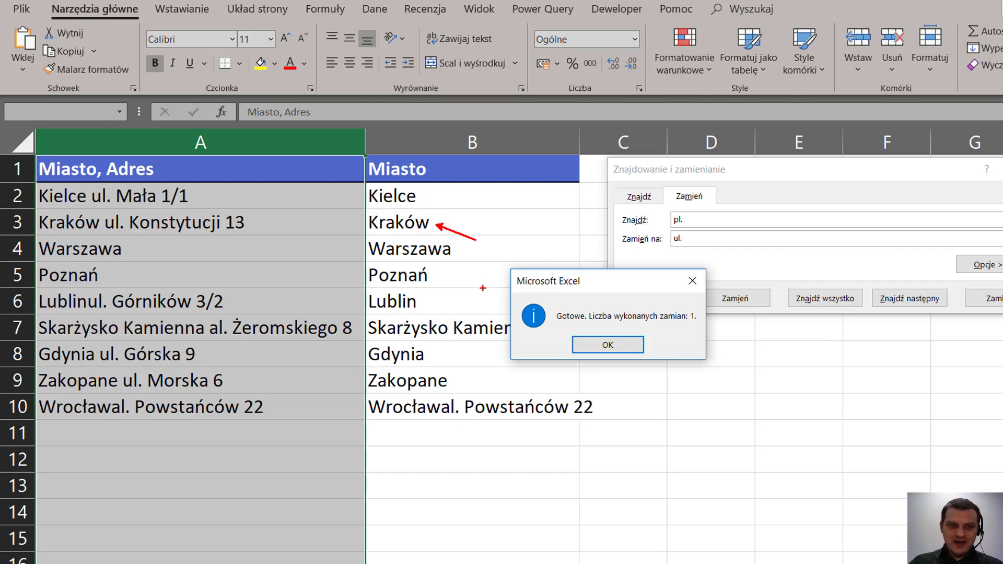
left_click_drag(118, 233, 148, 258)
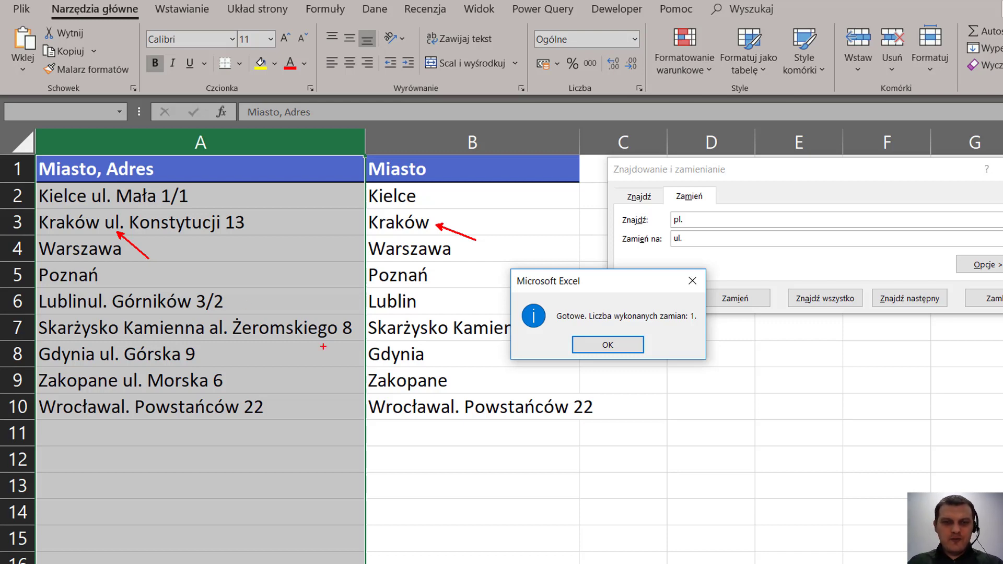
key("Escape")
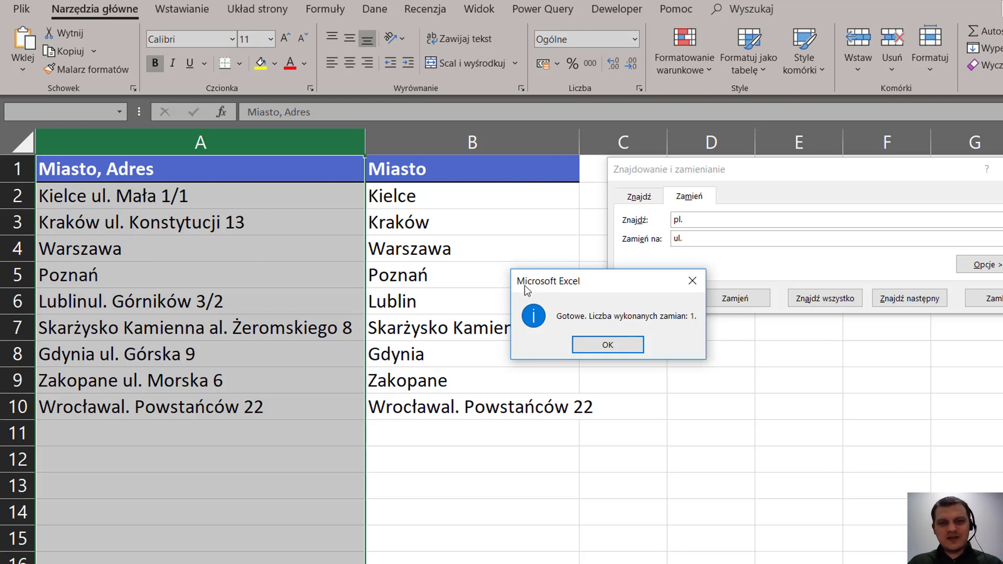
left_click(618, 349)
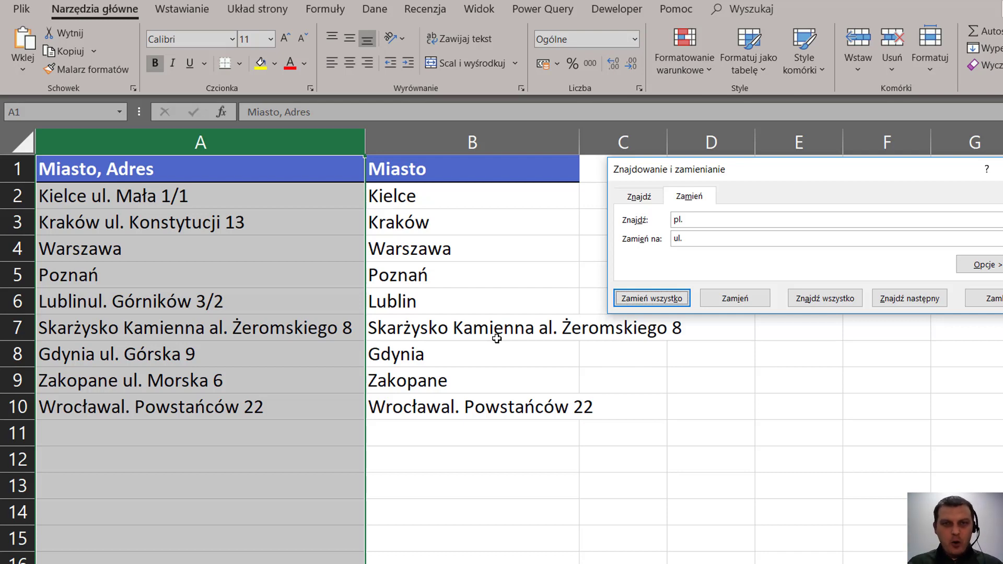
Replace "al." with "ul." in column A, then select B2:B10 to check the cities
left_click(677, 219)
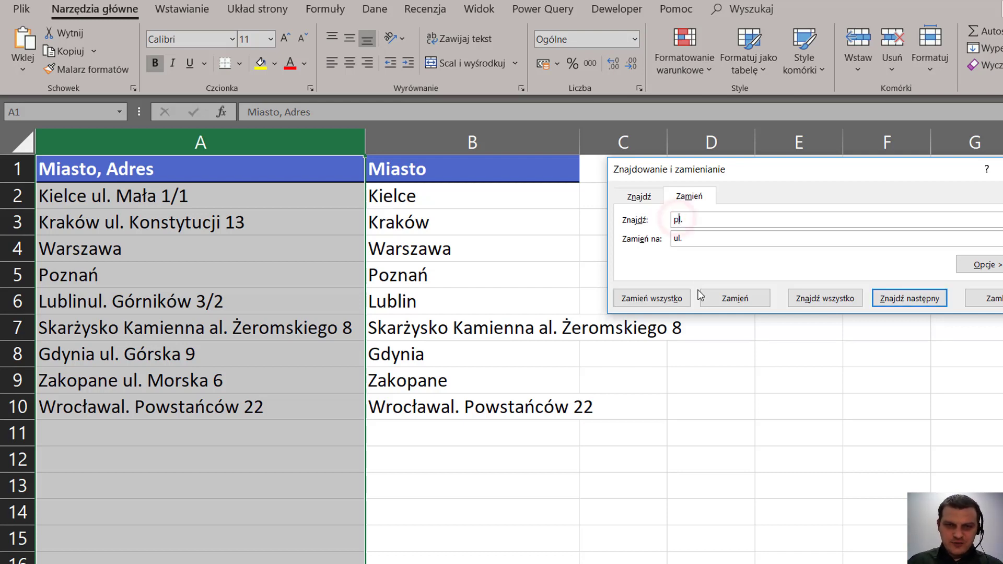
key("BackSpace")
type("a")
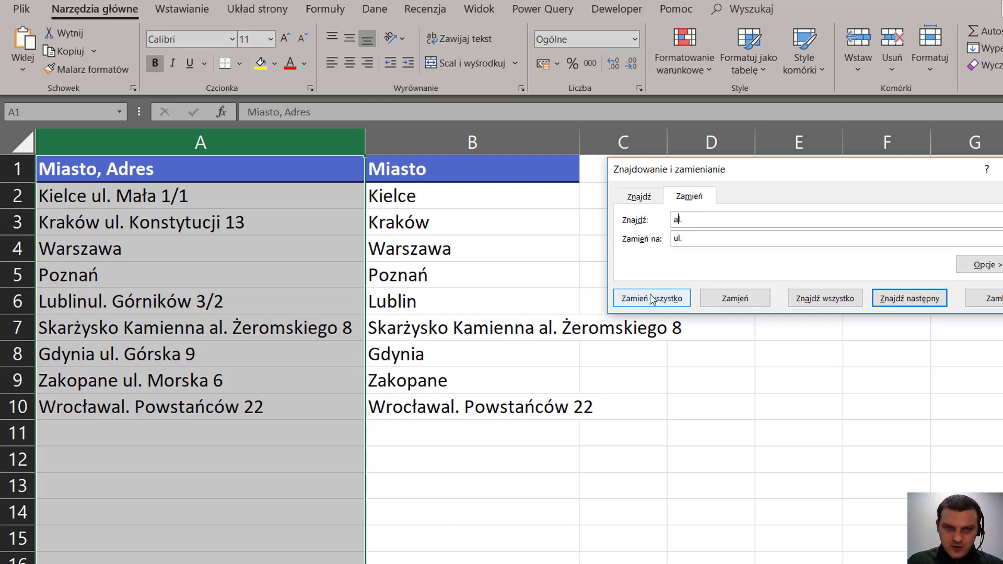
left_click(650, 298)
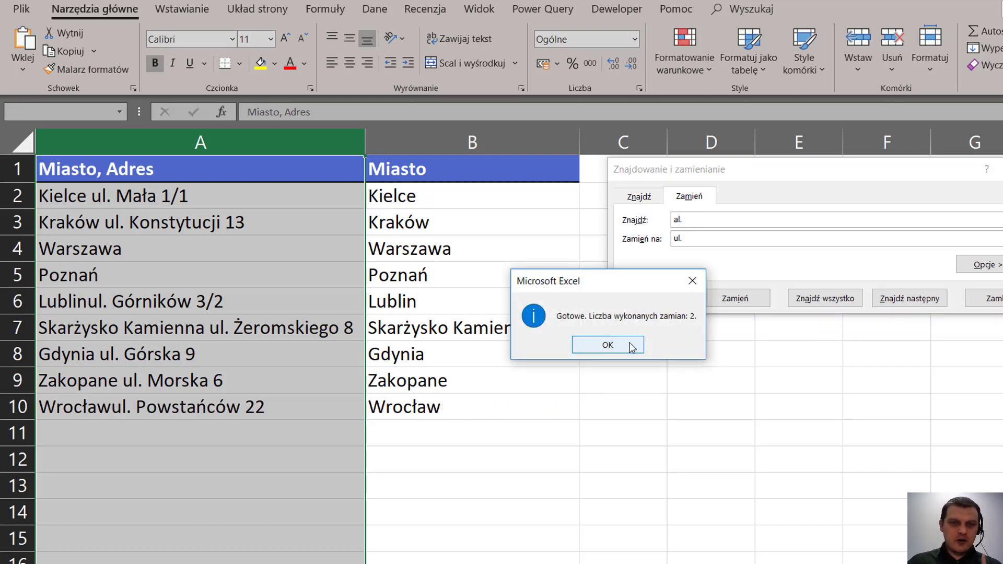
left_click(629, 347)
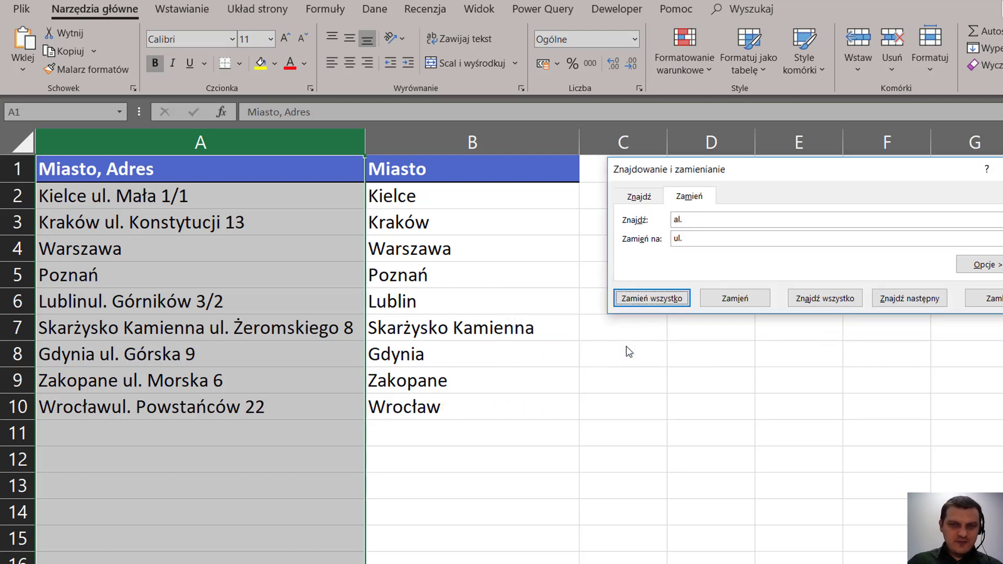
left_click(987, 298)
left_click_drag(486, 195, 503, 396)
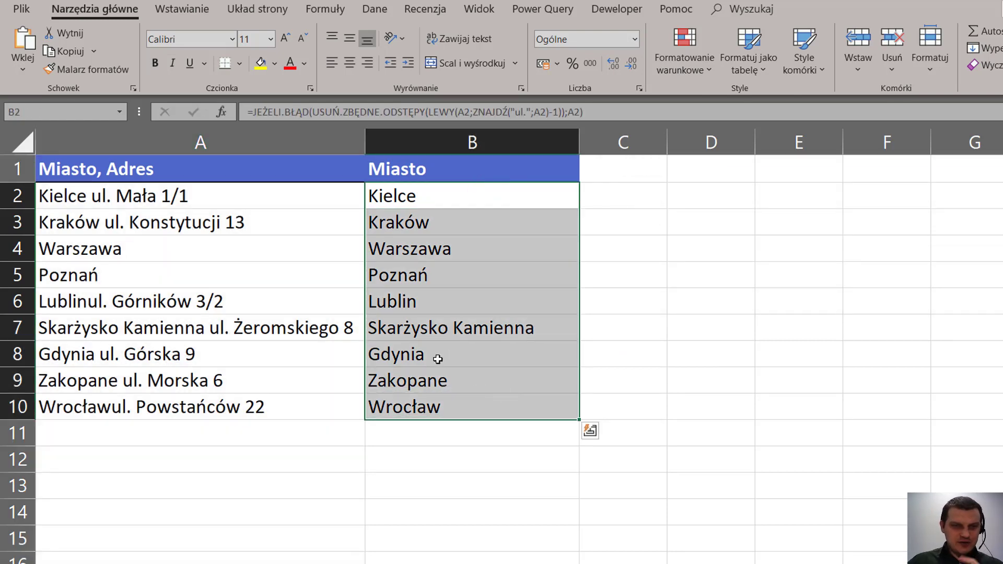
Change A7 to Skarżysko-Kamienna by replacing the space with a hyphen
left_click(121, 332)
key("F2")
left_click(123, 332)
key("BackSpace")
type("-")
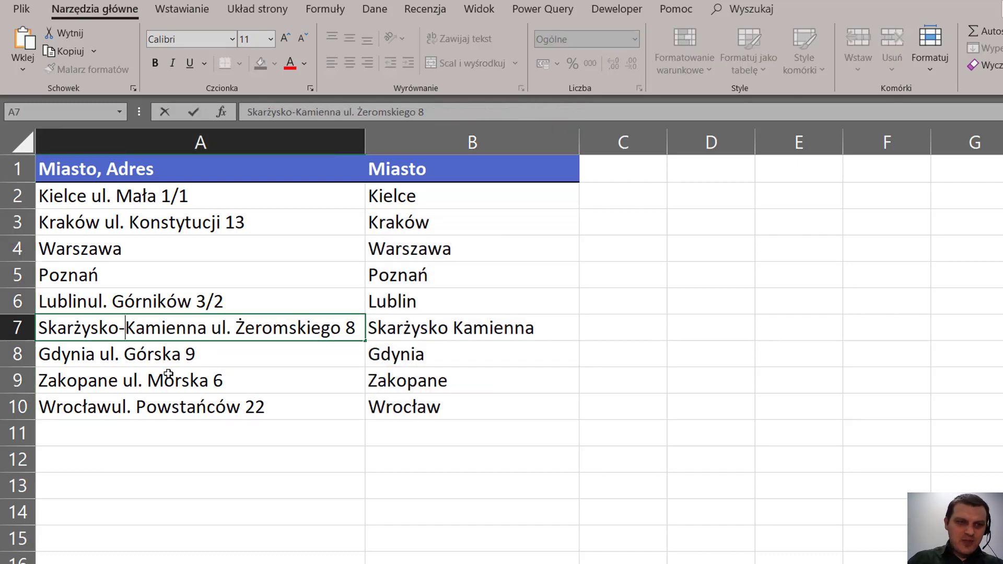
key("ctrl+Return")
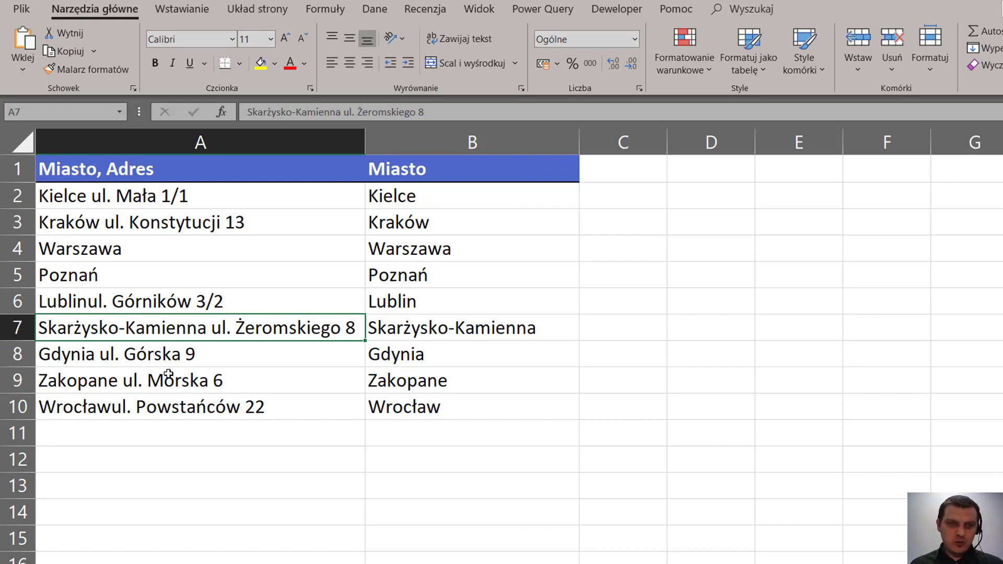
Select B2:B10 to verify the nine clean city names
left_click(253, 144)
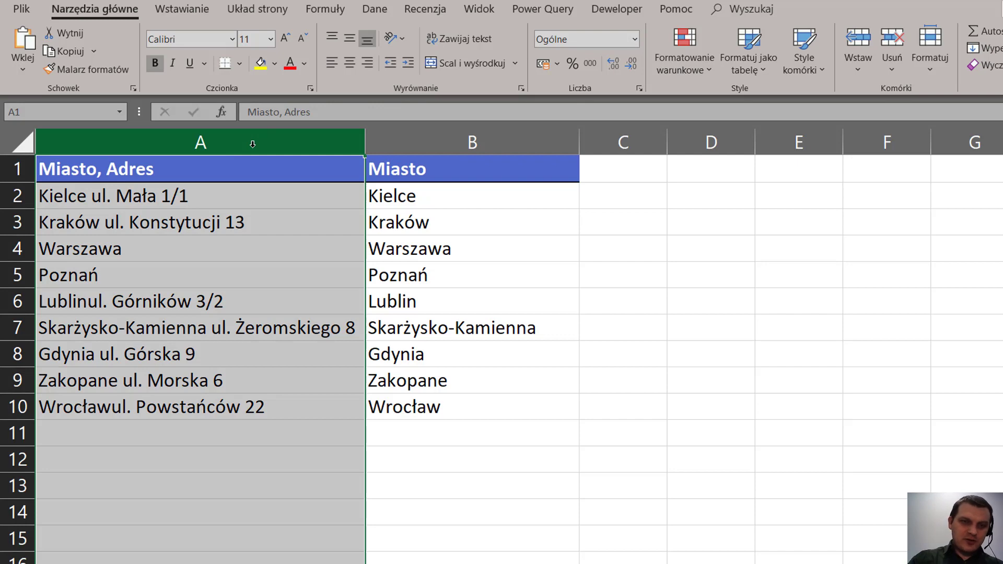
key("ctrl+h")
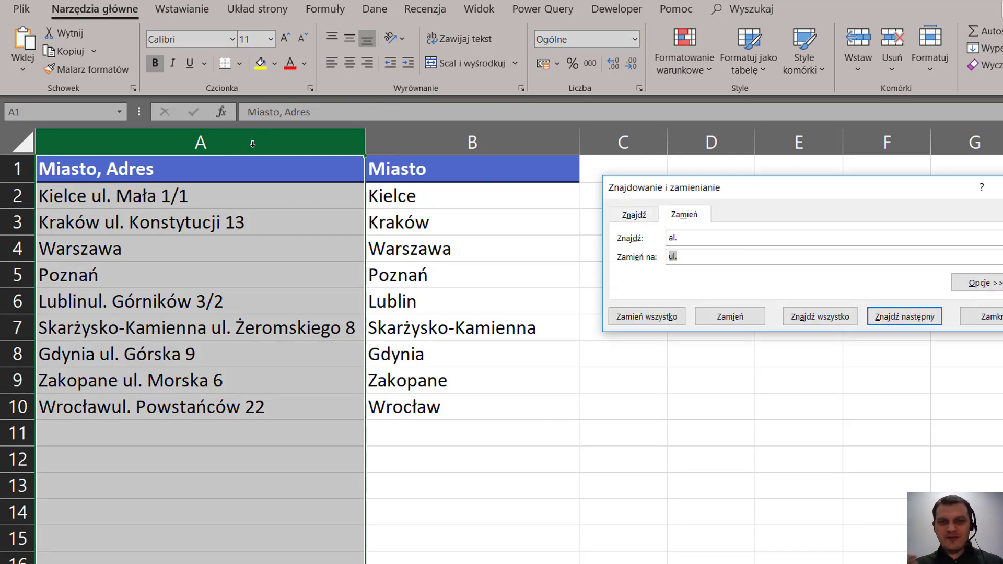
key("Escape")
left_click(489, 194)
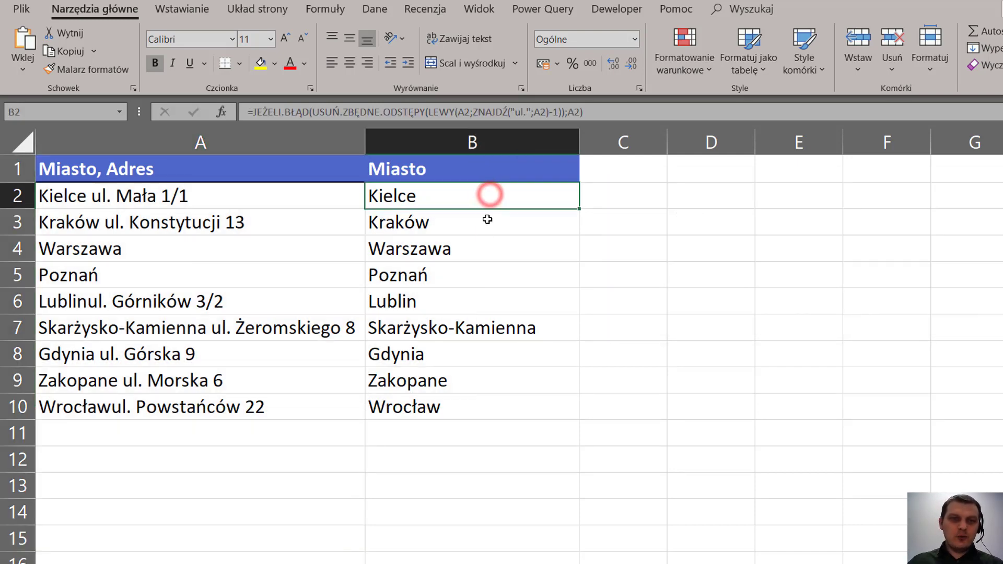
left_click_drag(487, 220, 489, 405)
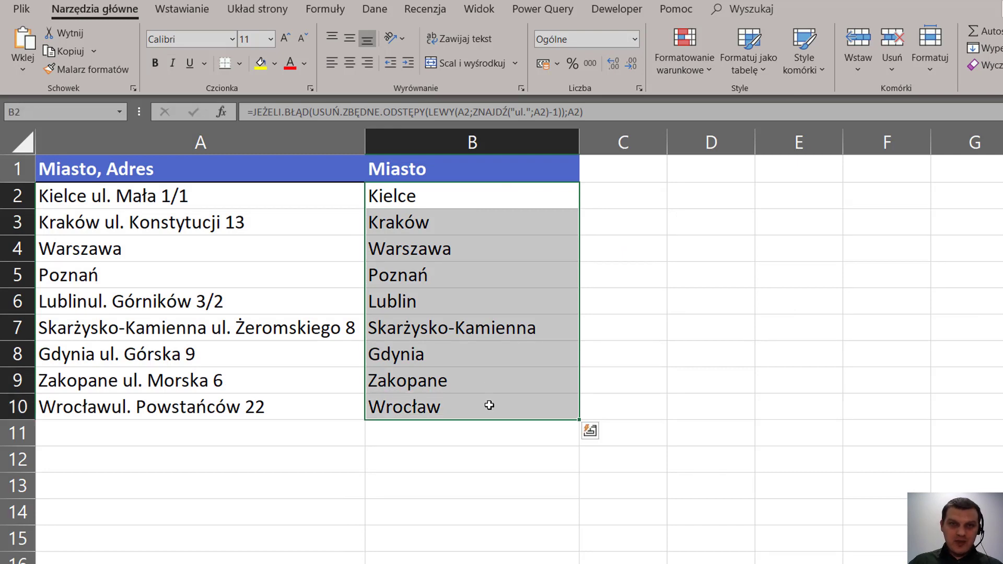